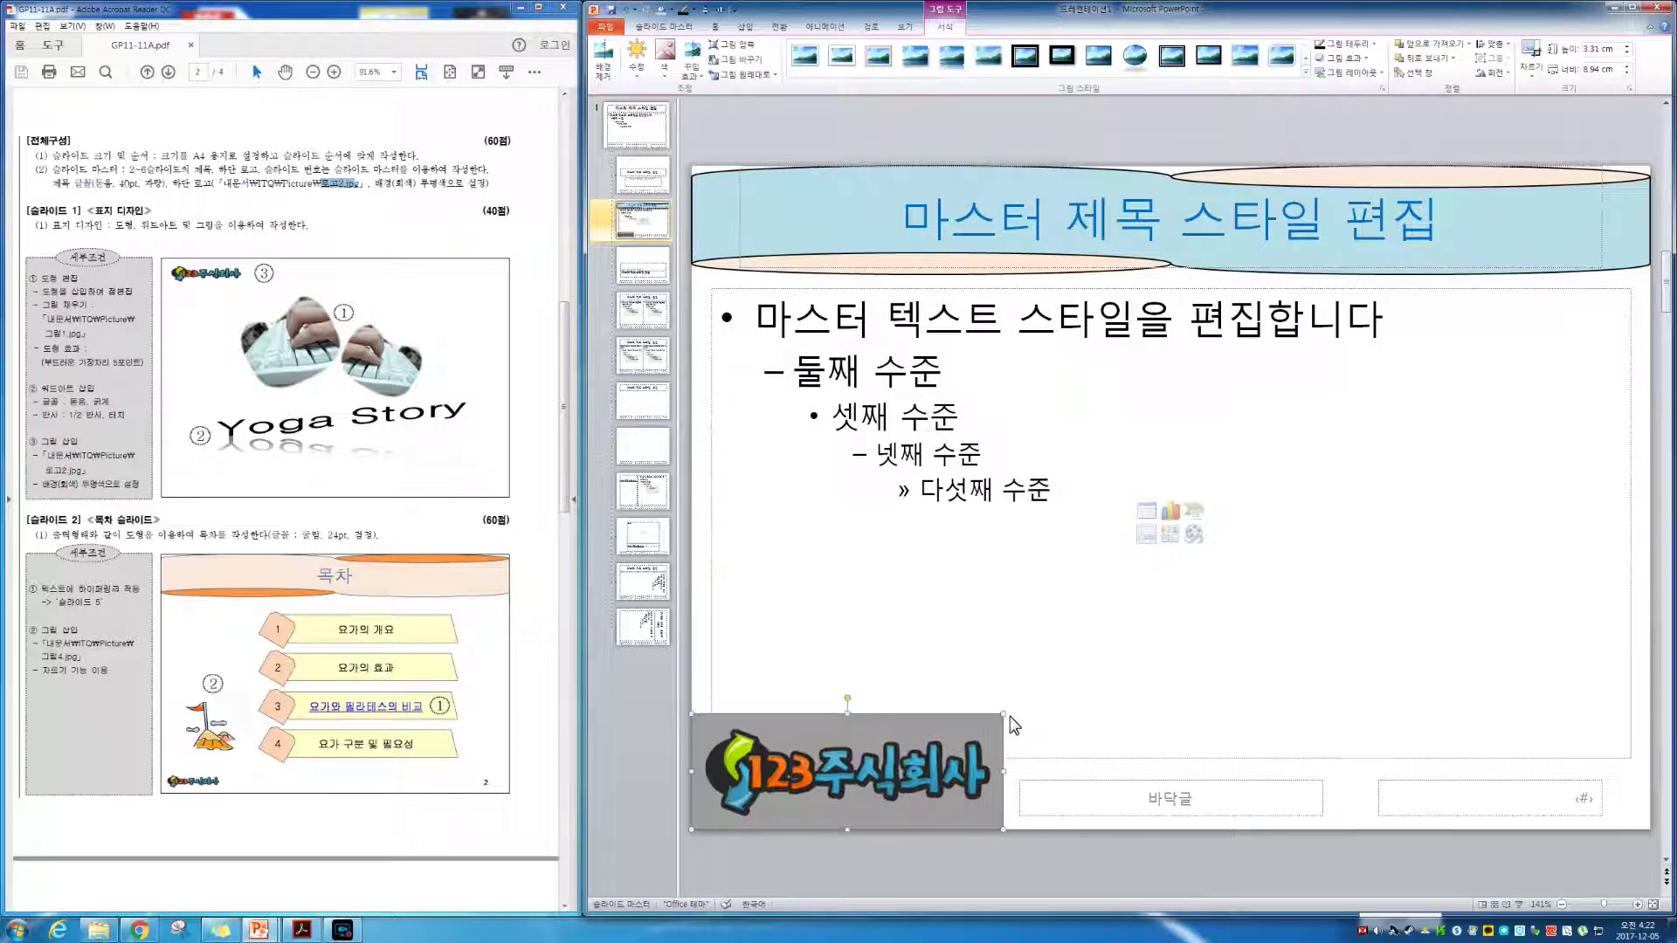
# Shrink the logo on the slide master to about 4.4 by 1.6 cm and make its grey background transparent
pyautogui.moveTo(1003, 715); pyautogui.dragTo(842, 814)
pyautogui.click(665, 60)
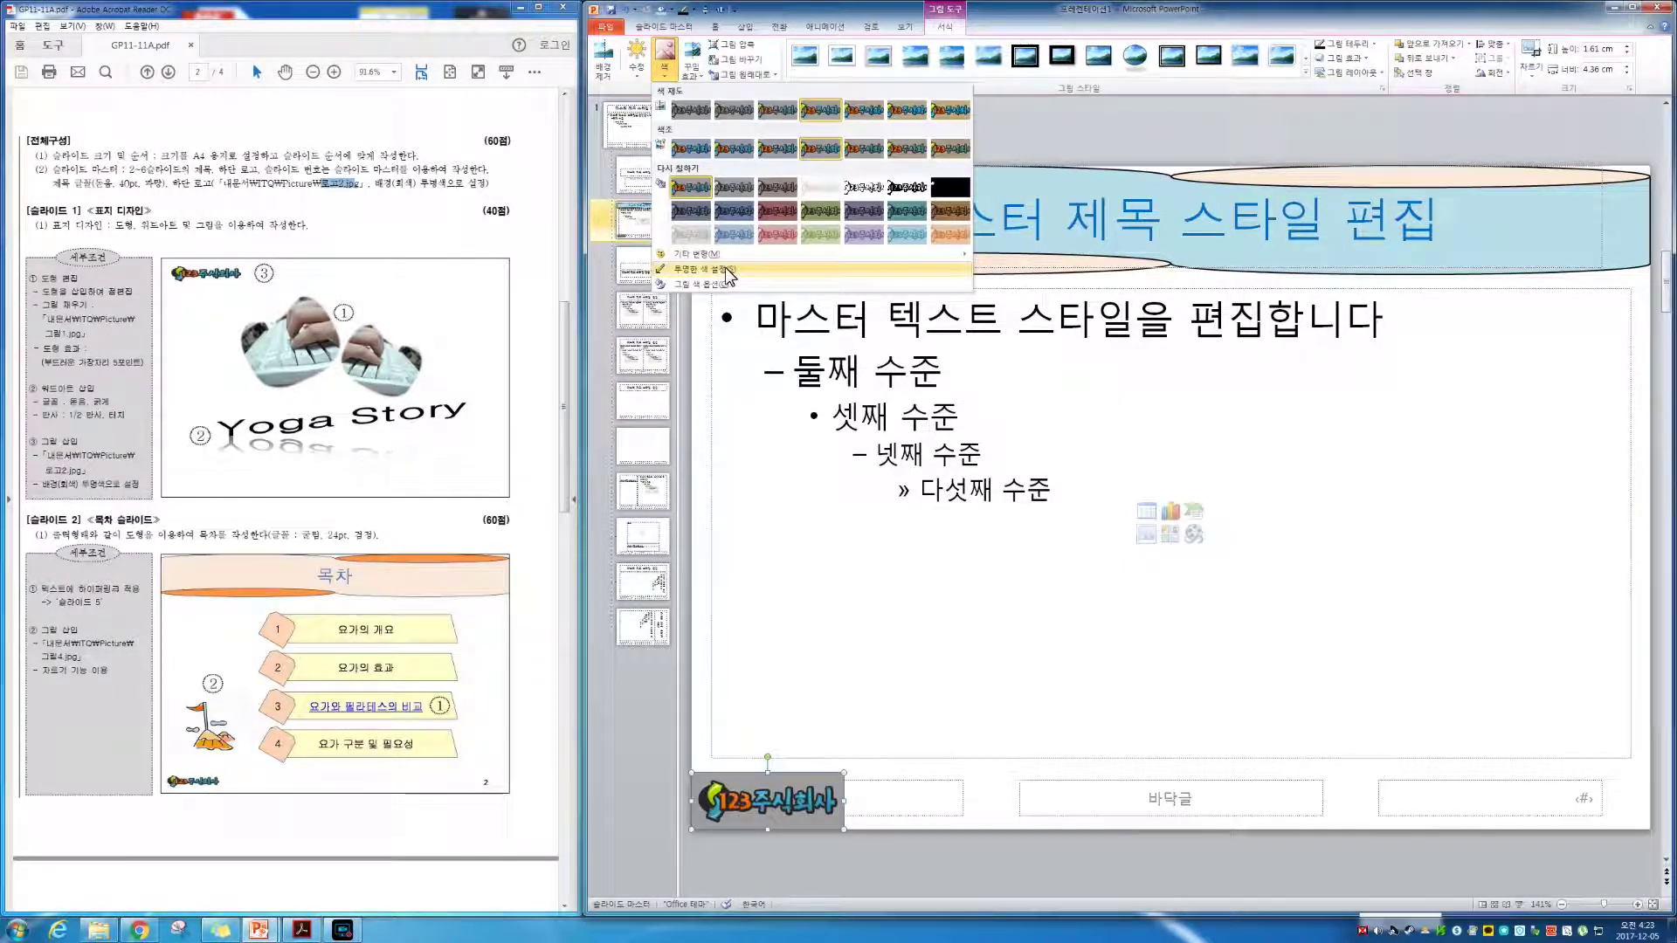
pyautogui.click(725, 268)
pyautogui.click(826, 790)
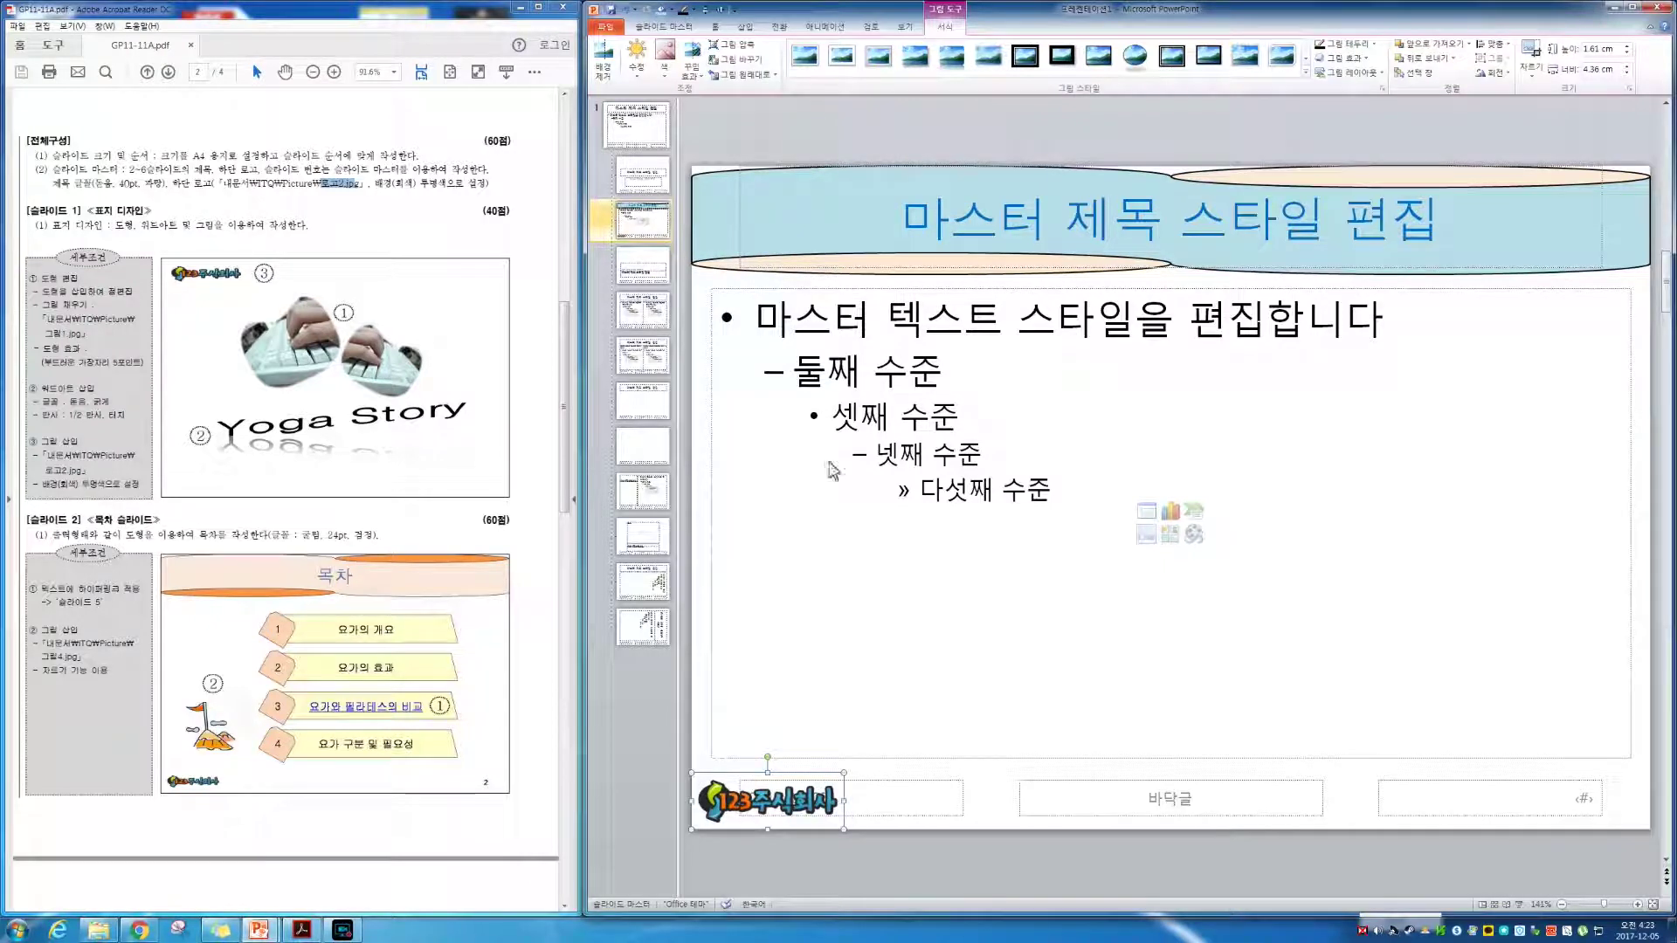
# Apply slide numbers to all slides, hide them on the title slide, and close the slide master view
pyautogui.click(744, 25)
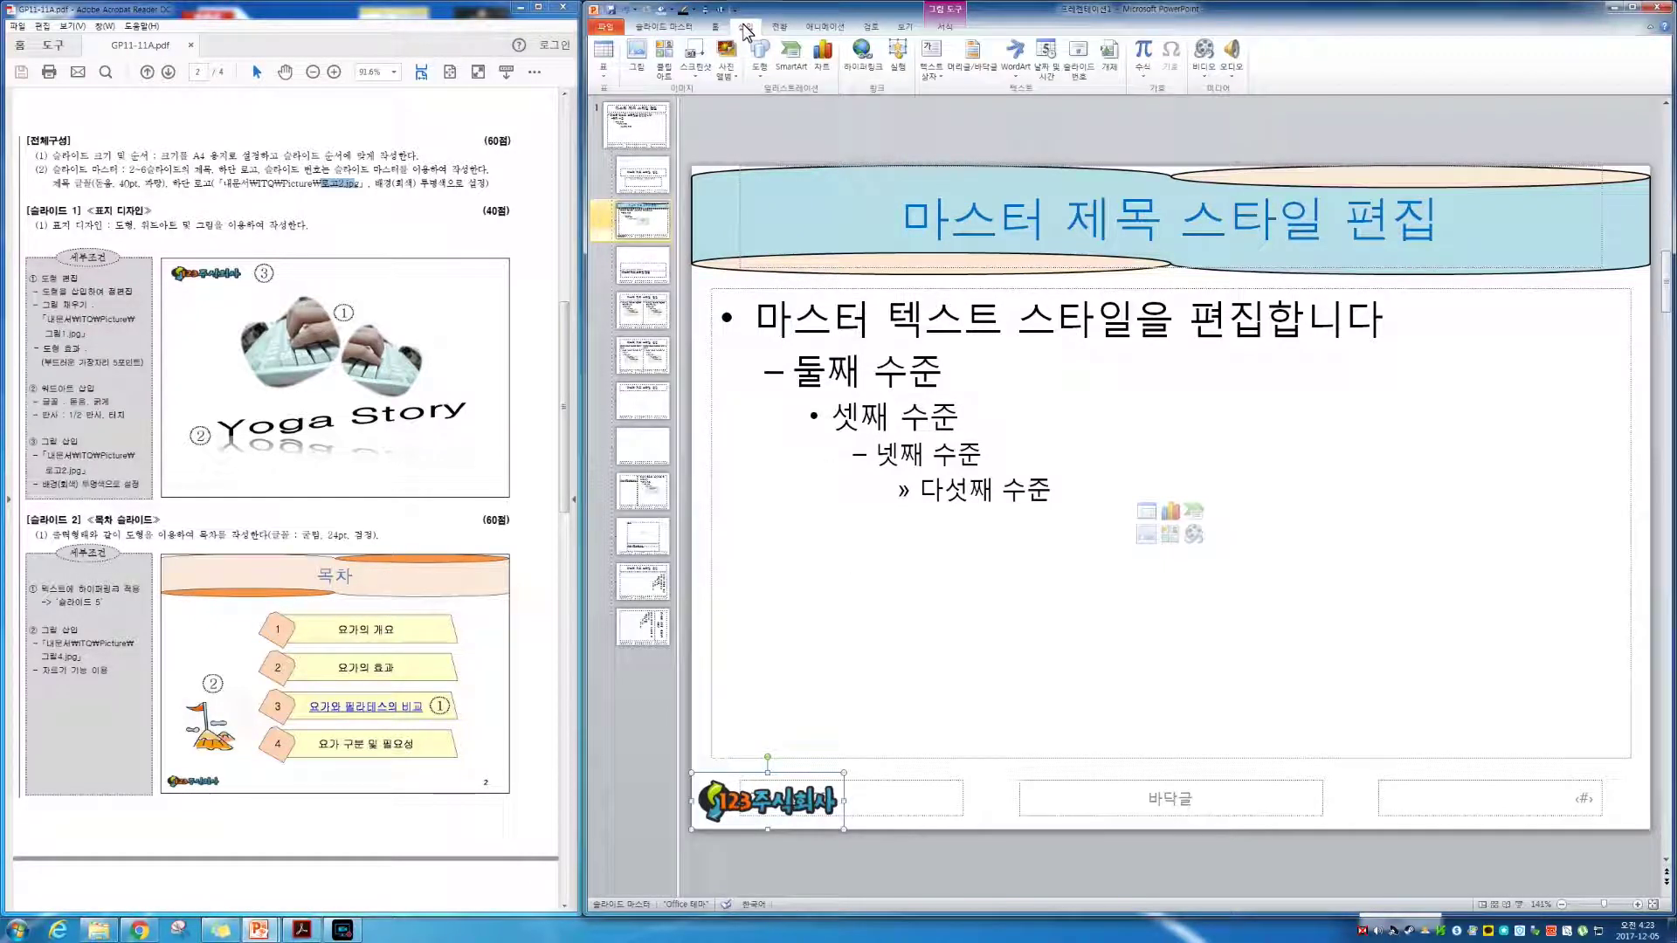
pyautogui.click(1079, 70)
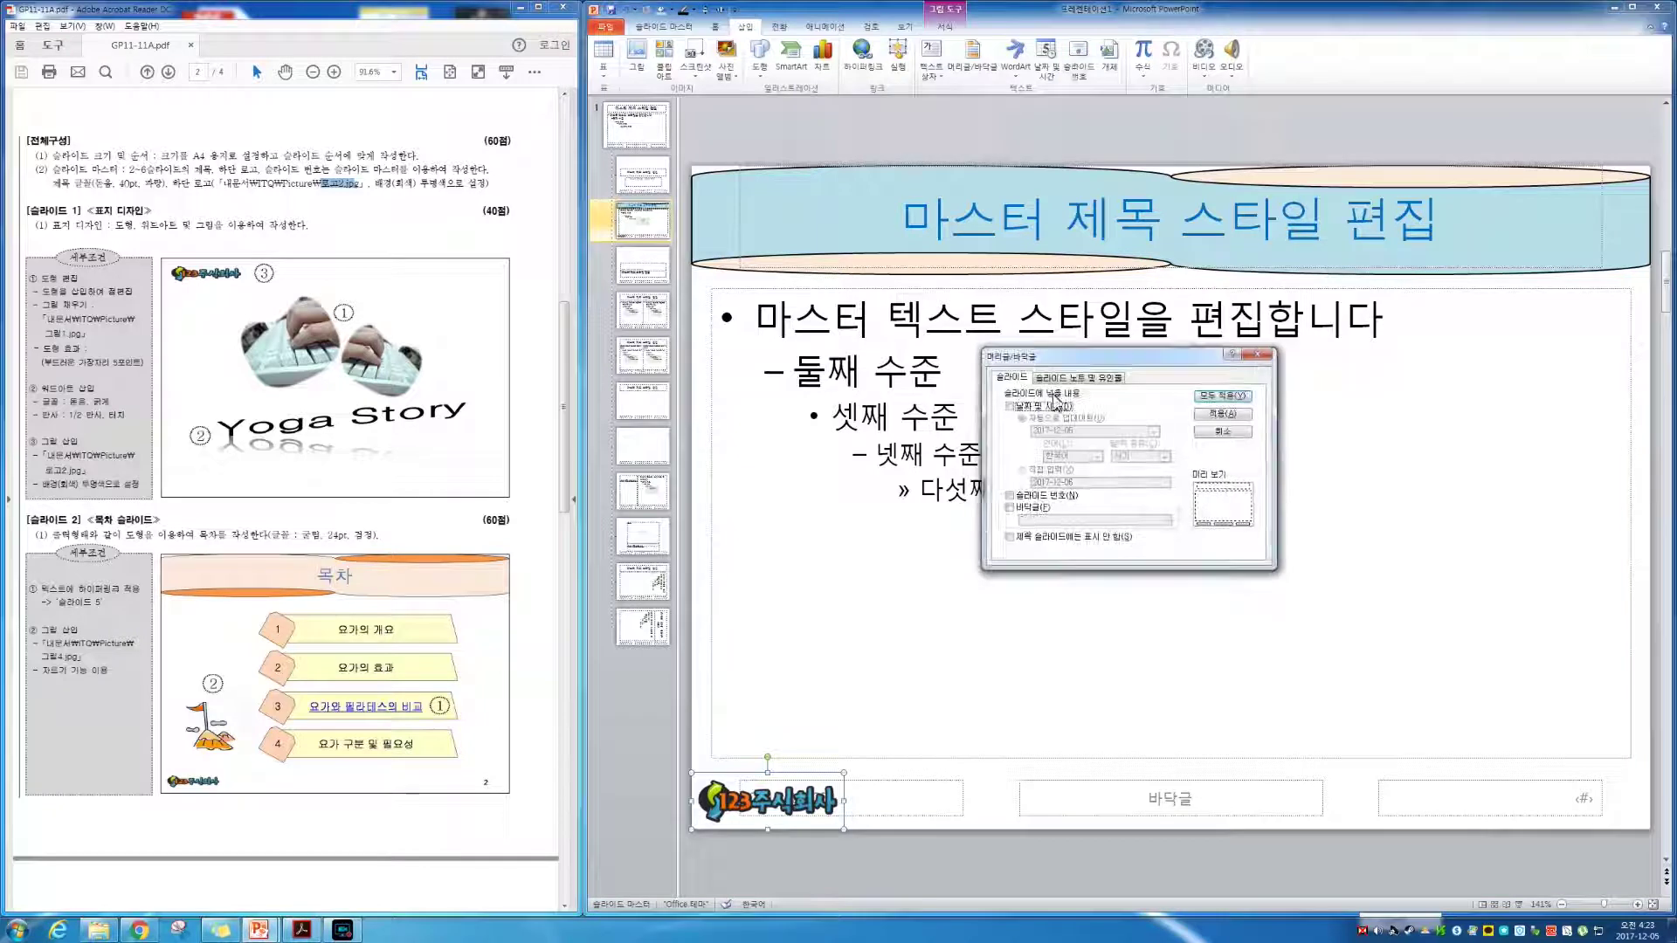
pyautogui.click(1075, 537)
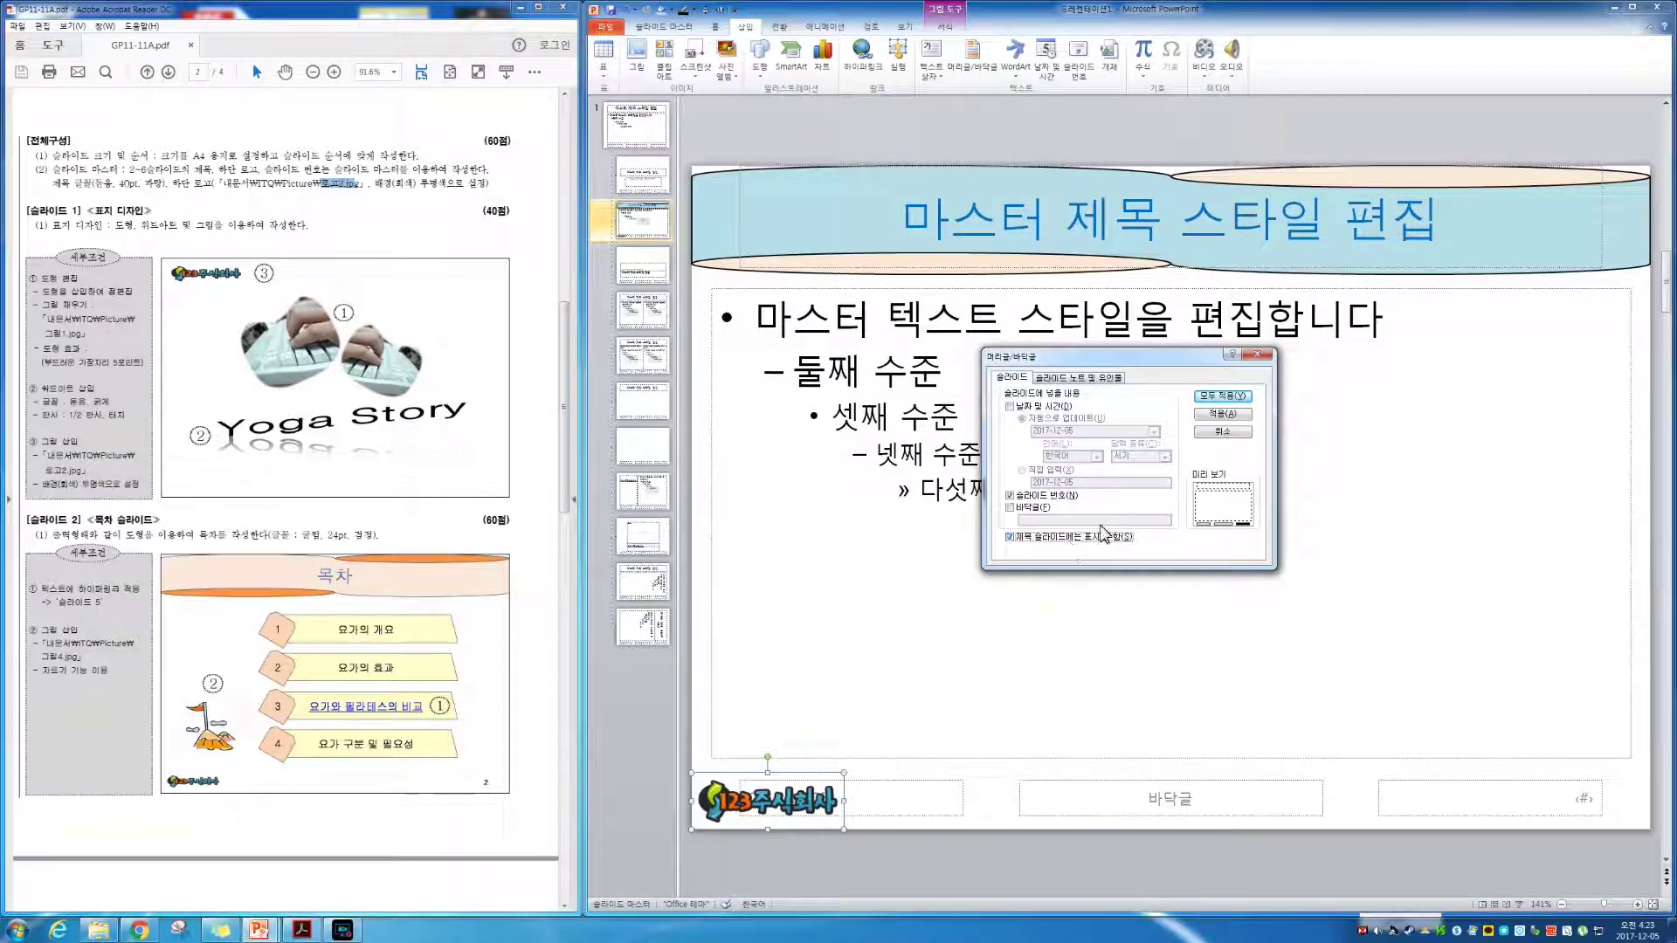
pyautogui.click(1221, 401)
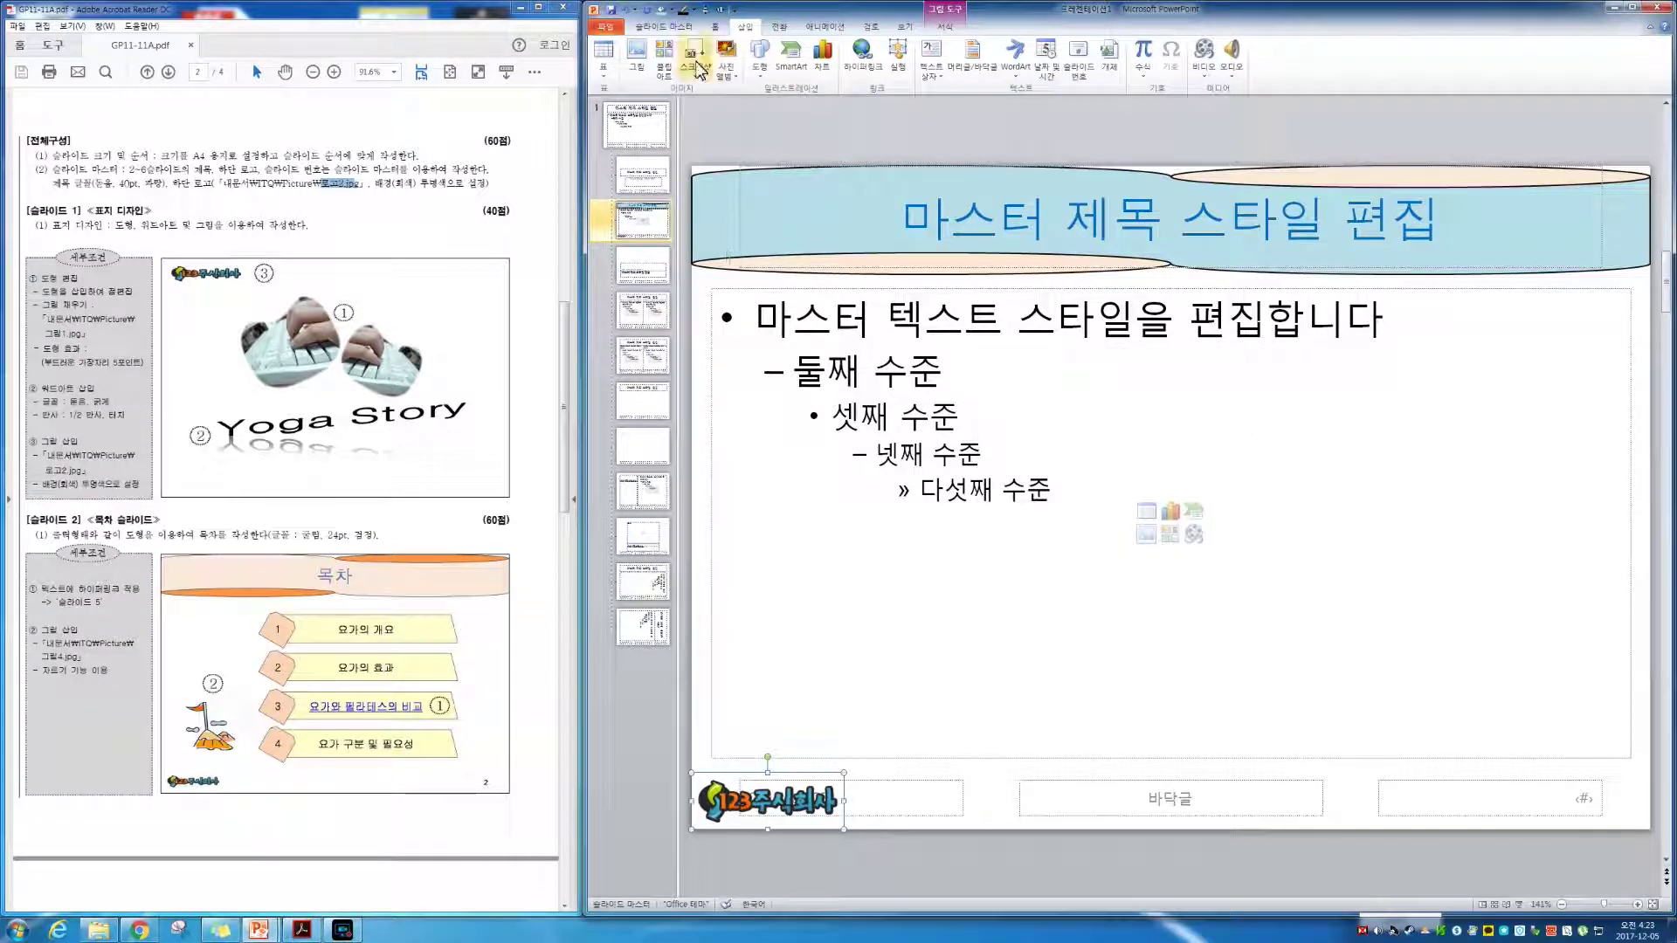
pyautogui.click(668, 27)
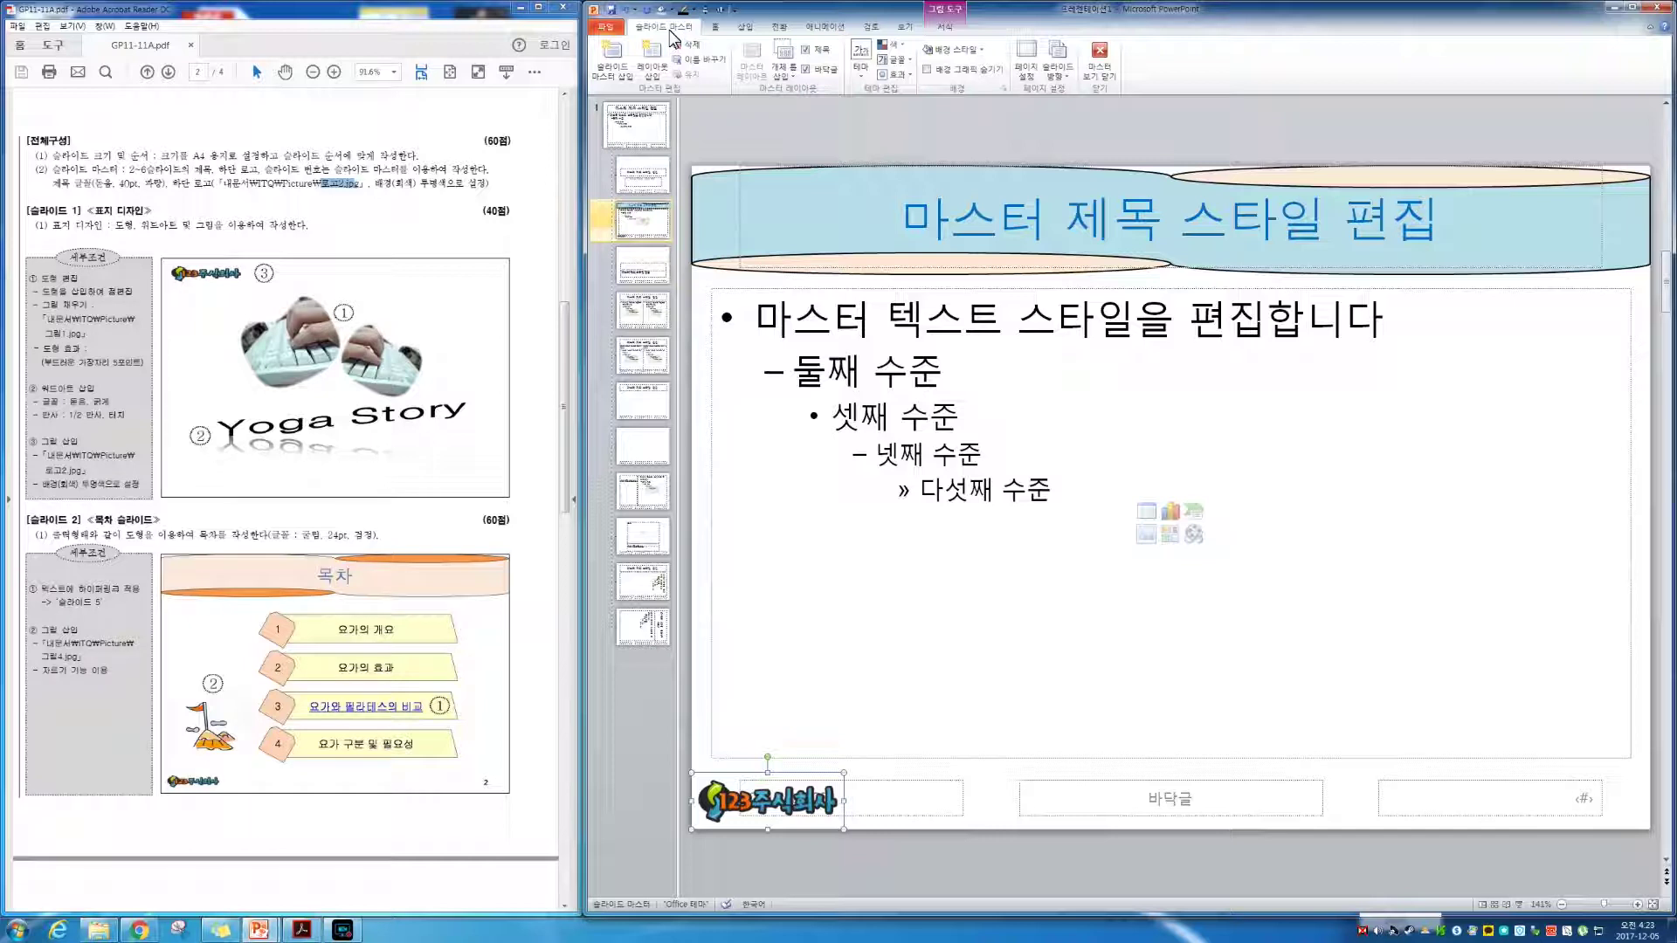
pyautogui.click(1100, 57)
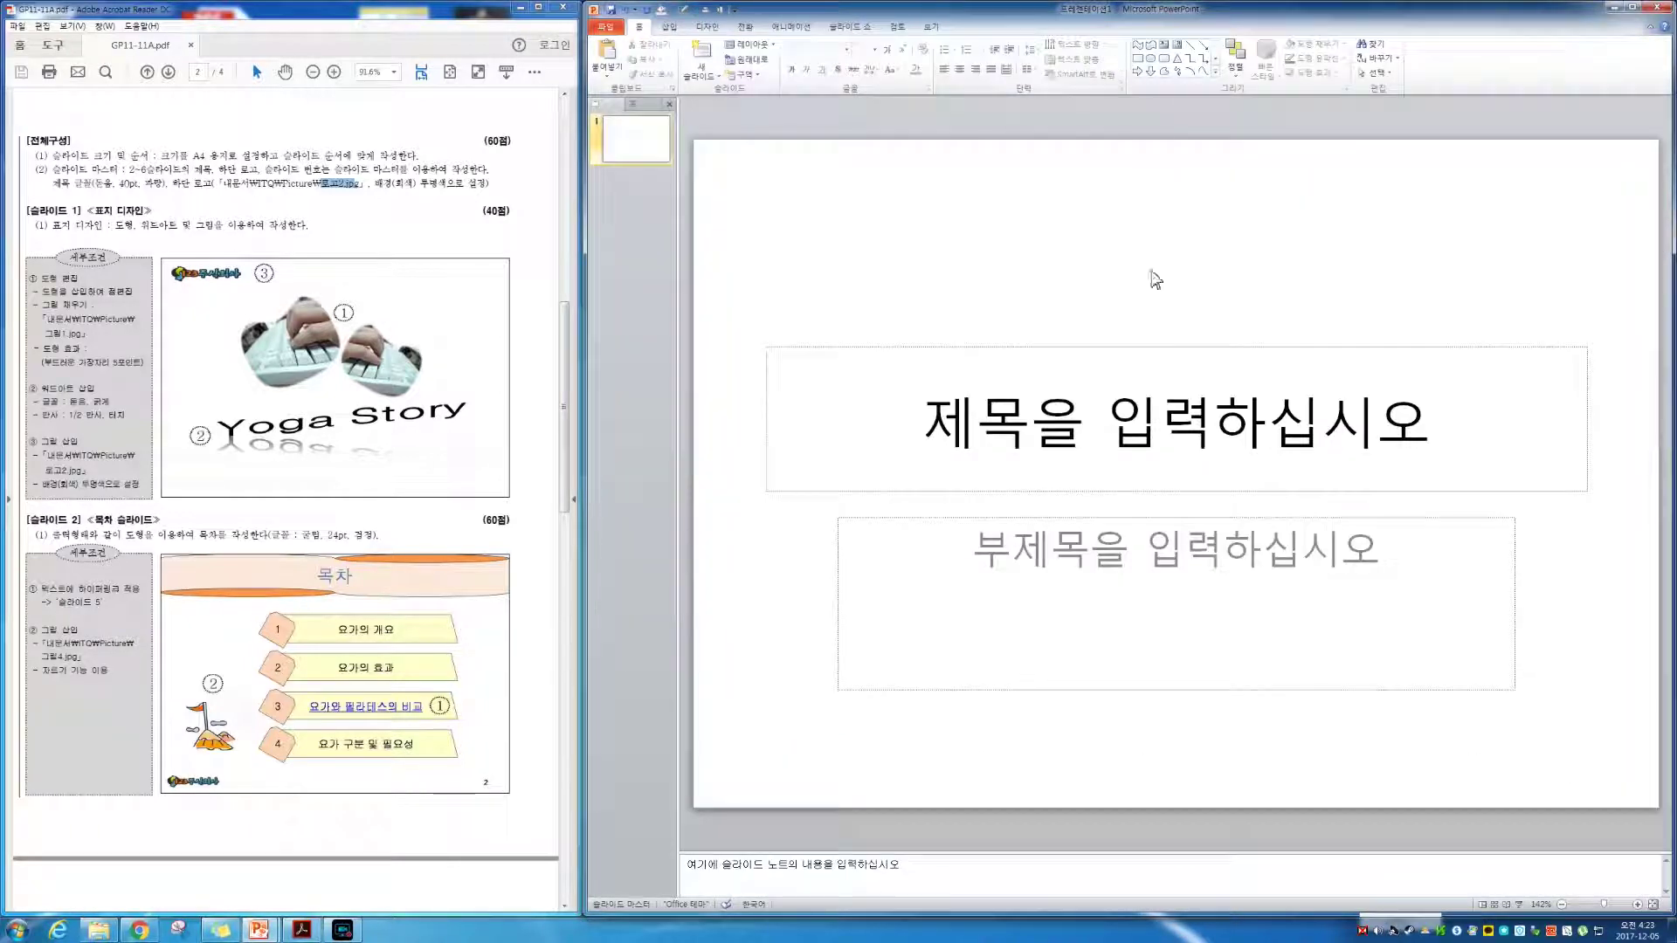
# Add five new slides after the title slide so the presentation has six slides
pyautogui.click(640, 137)
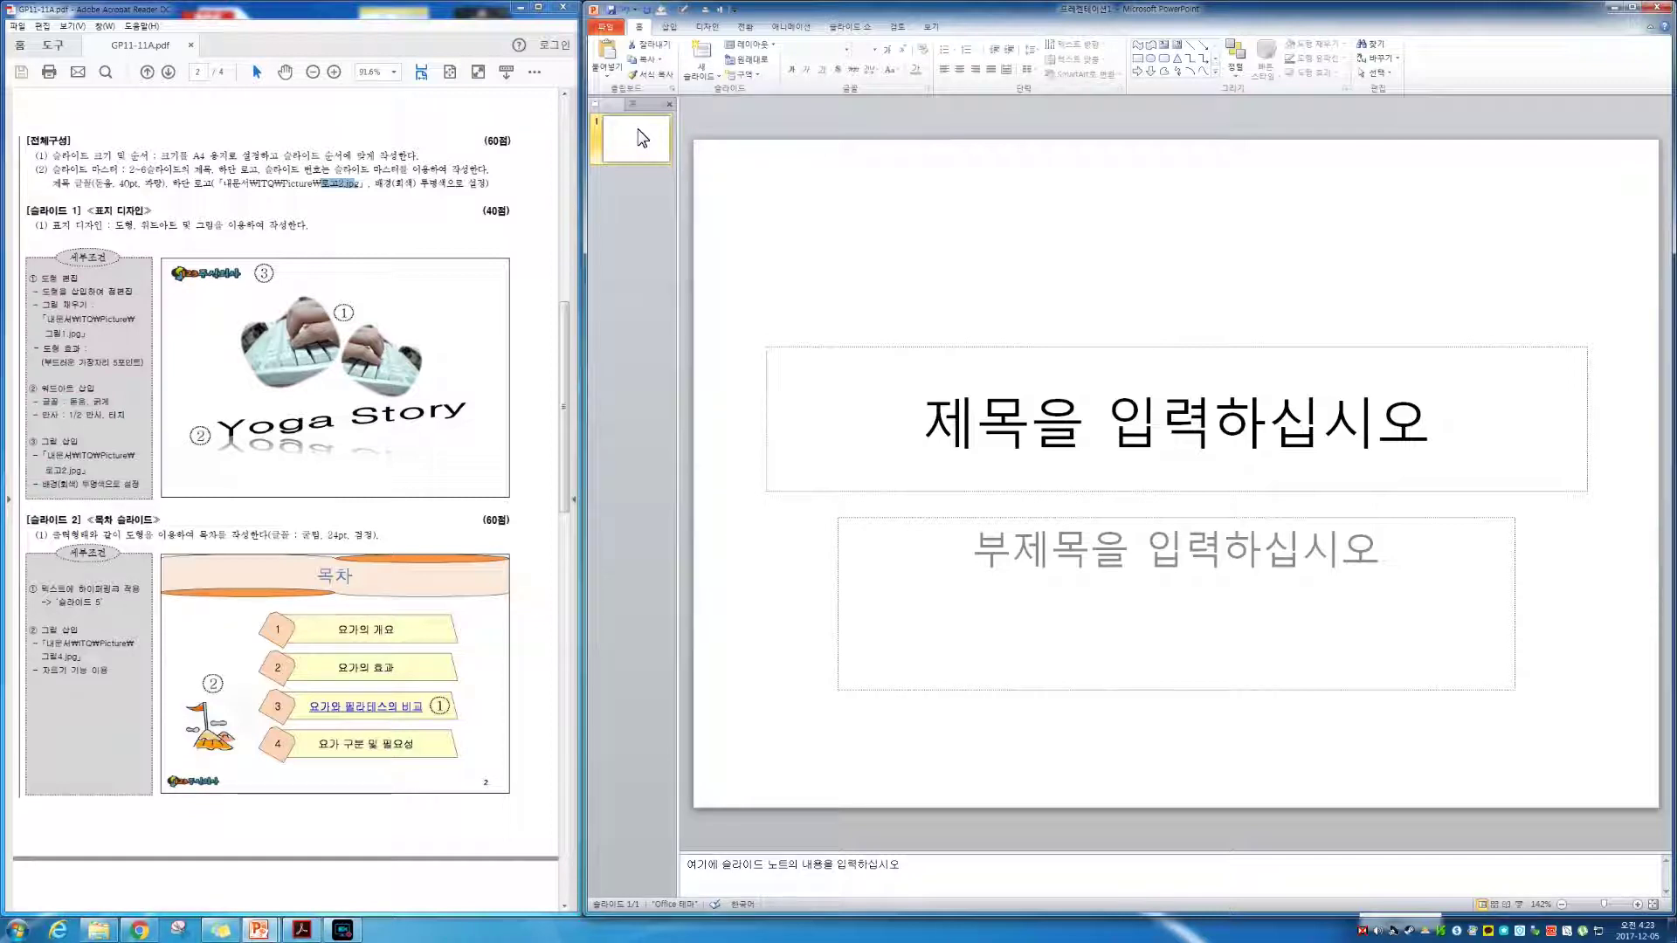
pyautogui.press('Return')
pyautogui.press('Return')
pyautogui.press('Return')
pyautogui.press('Return')
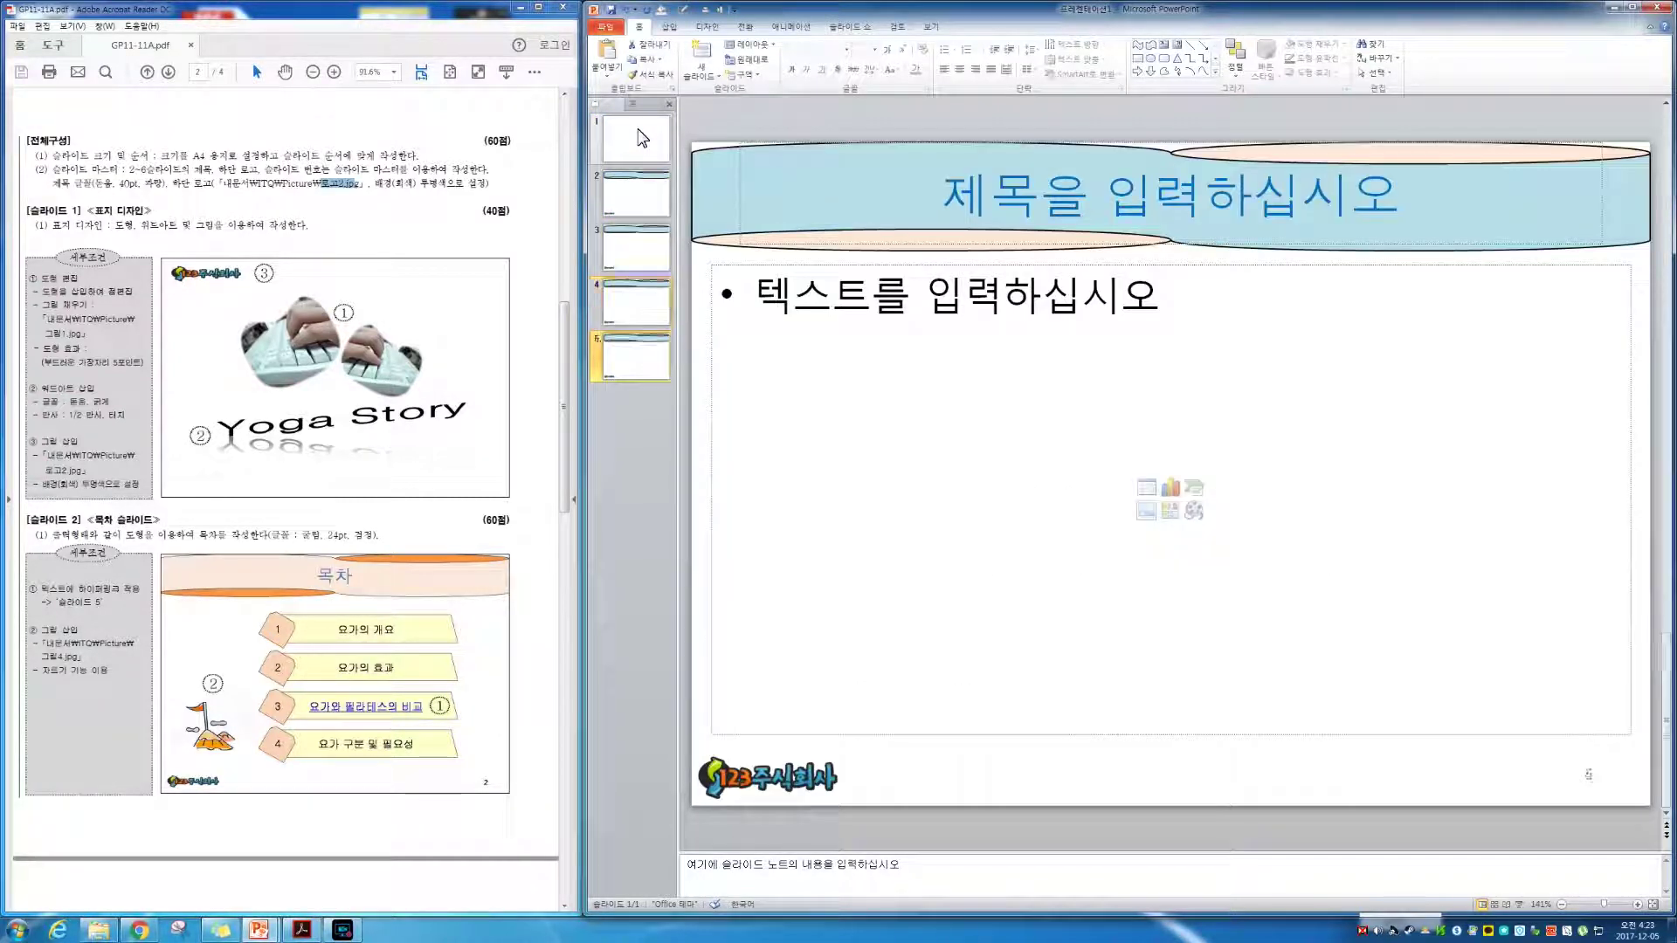
pyautogui.press('Return')
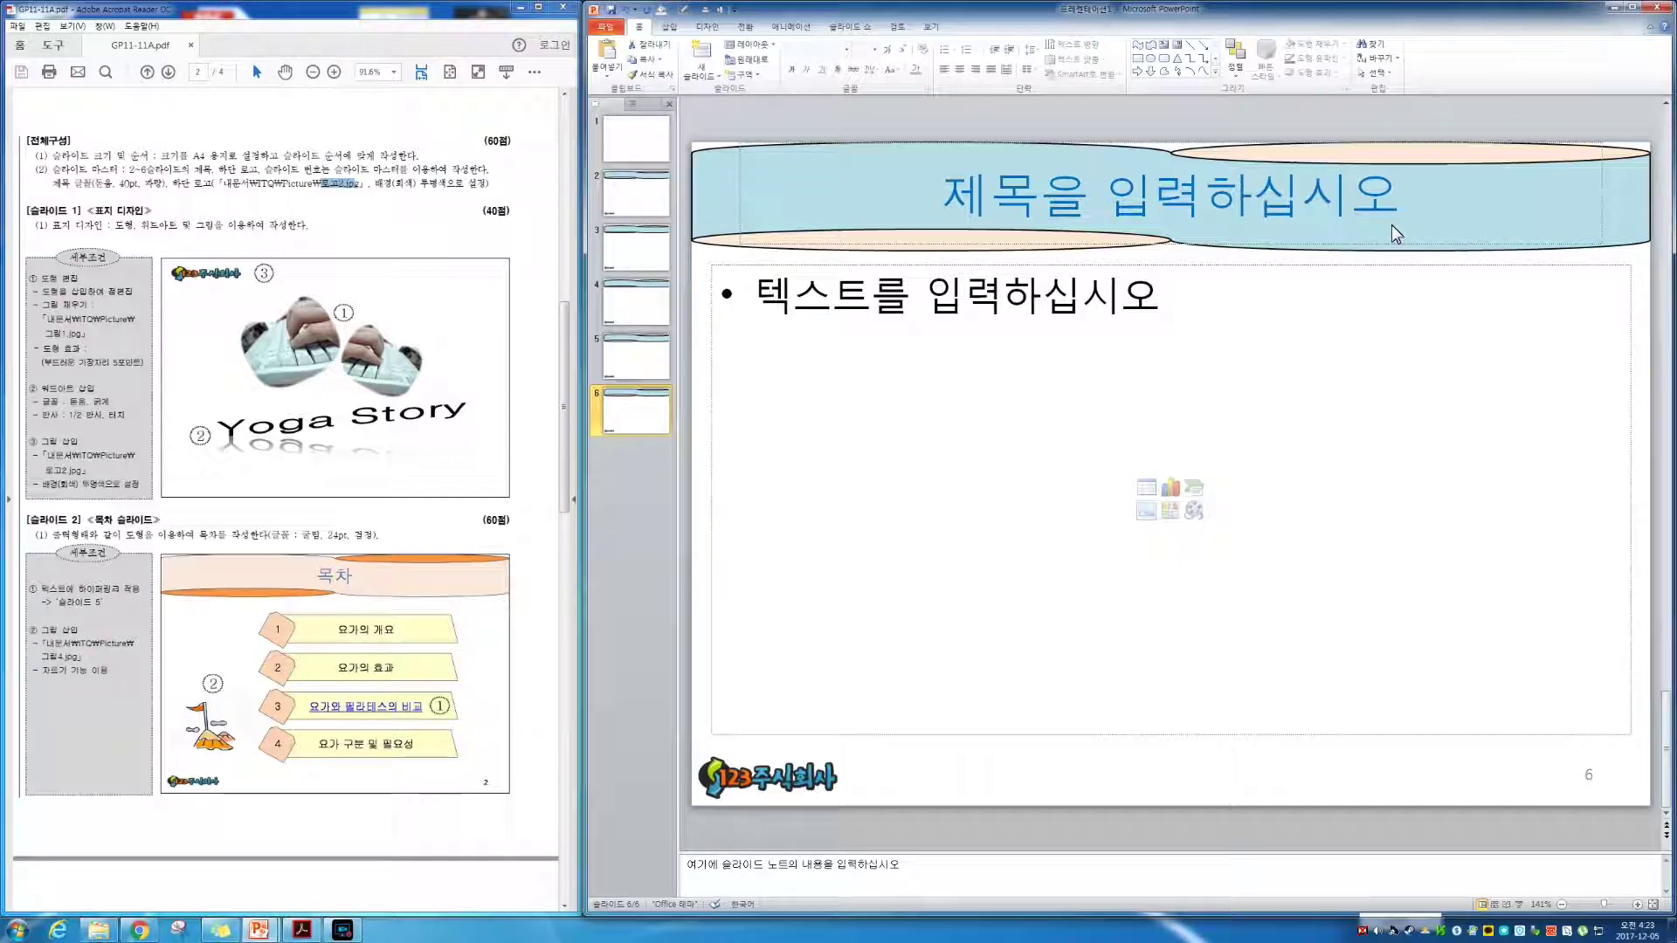
# Change the layout of slide 1 to the blank layout (빈 화면)
pyautogui.click(638, 144)
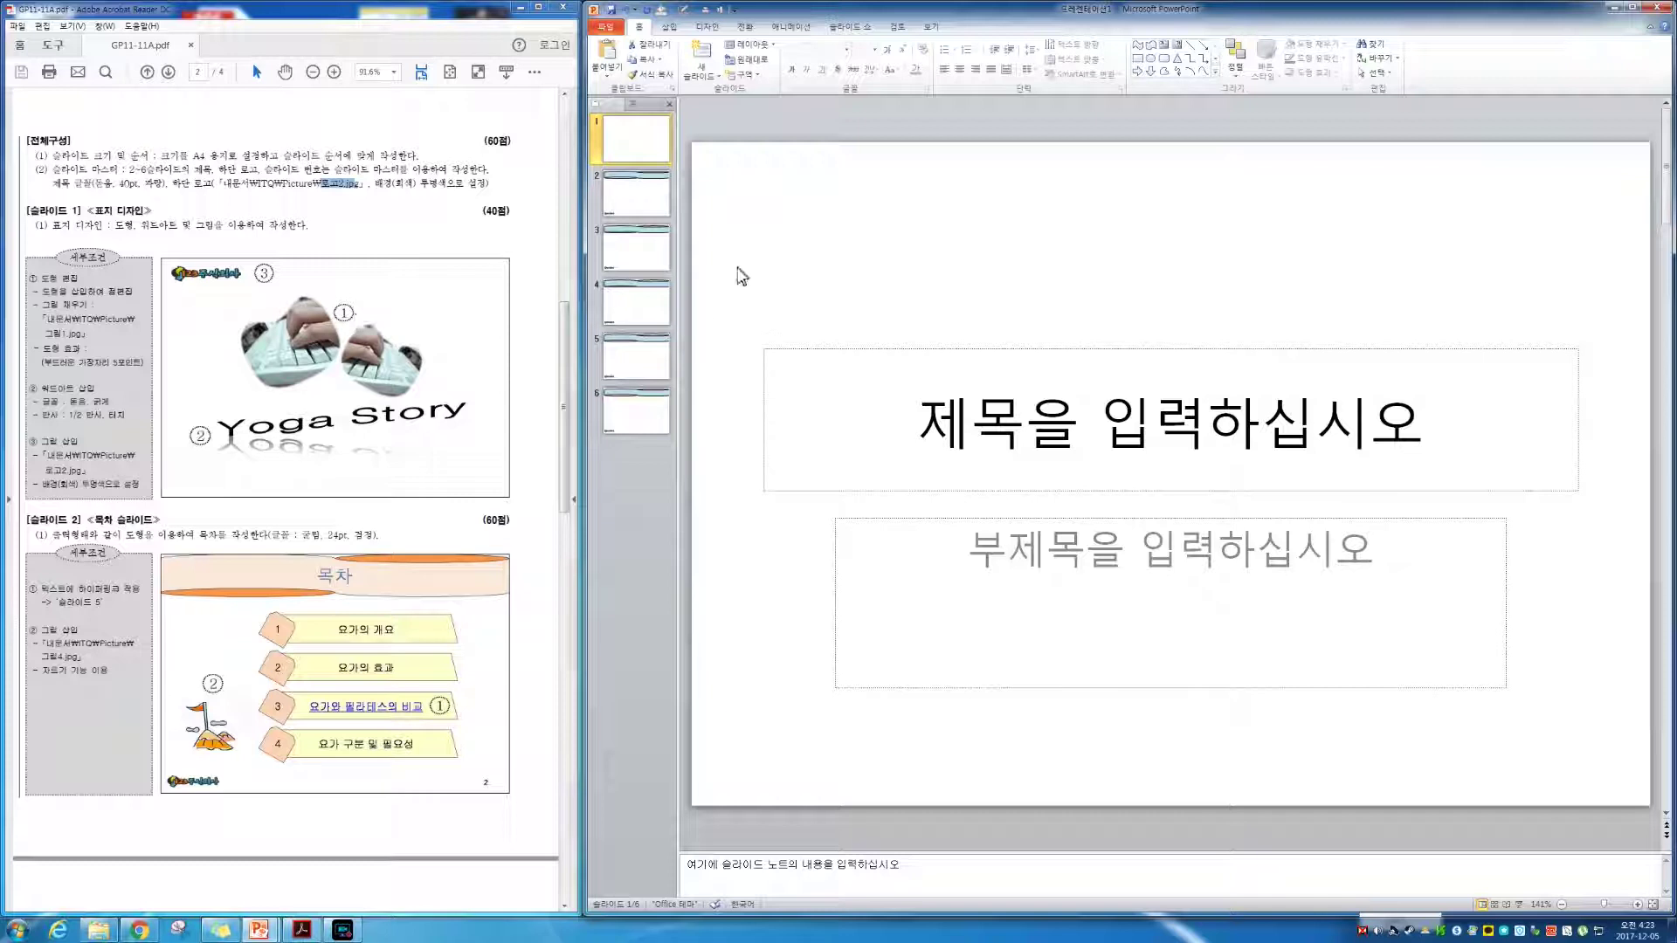
pyautogui.moveTo(712, 243); pyautogui.dragTo(1639, 774)
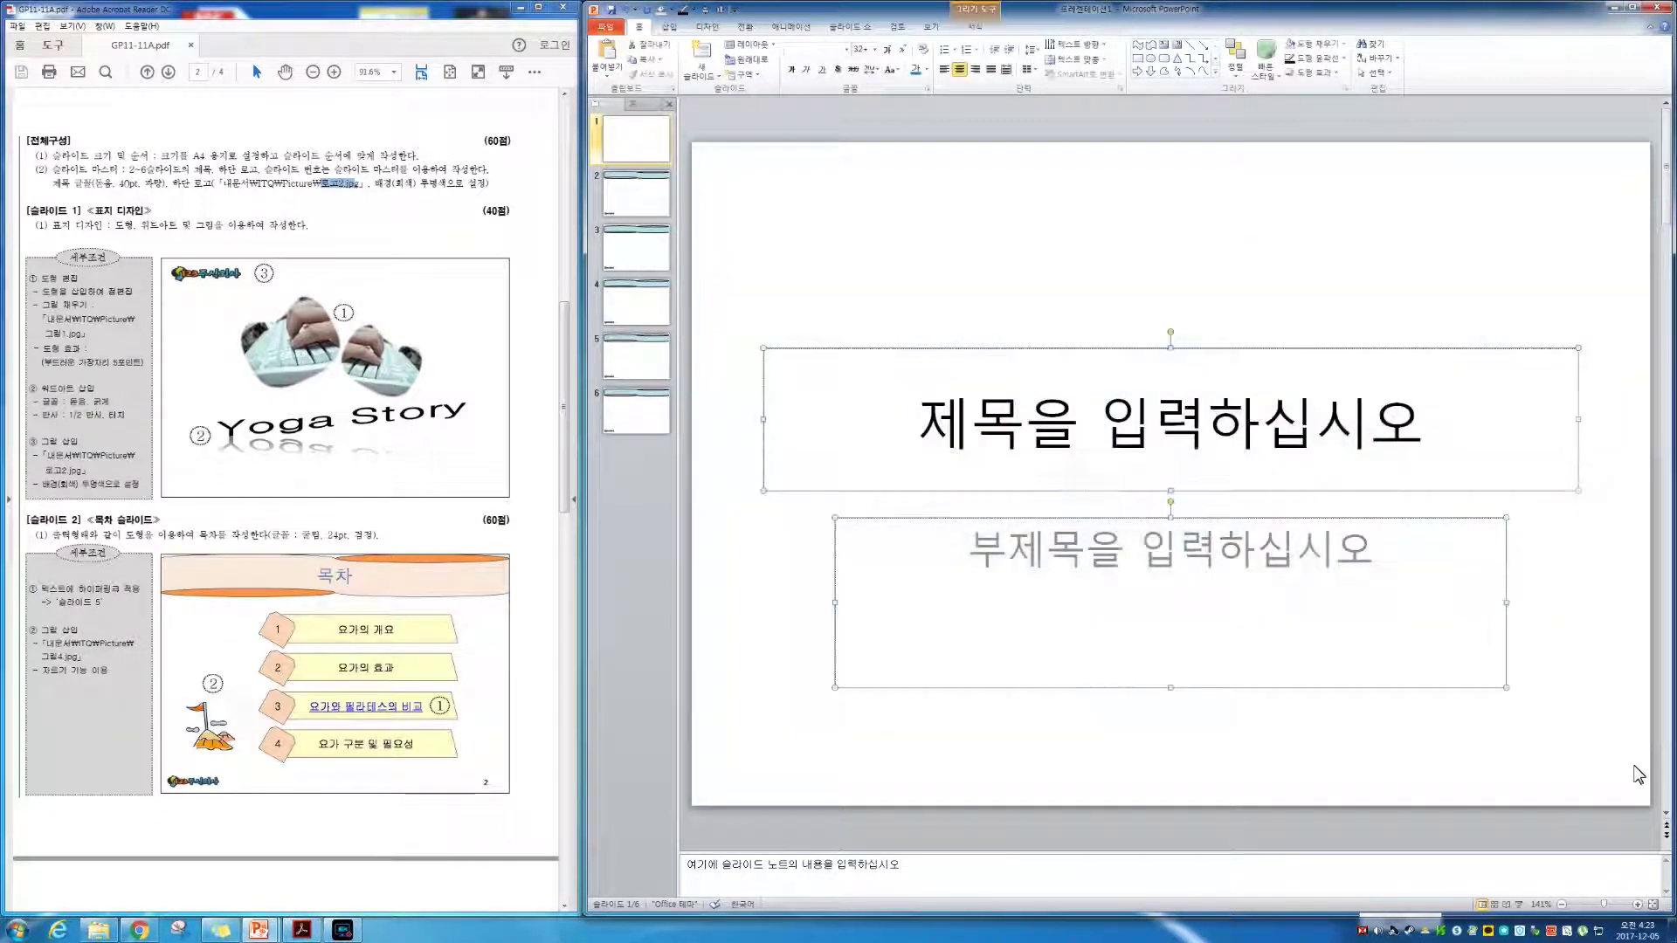
pyautogui.click(760, 50)
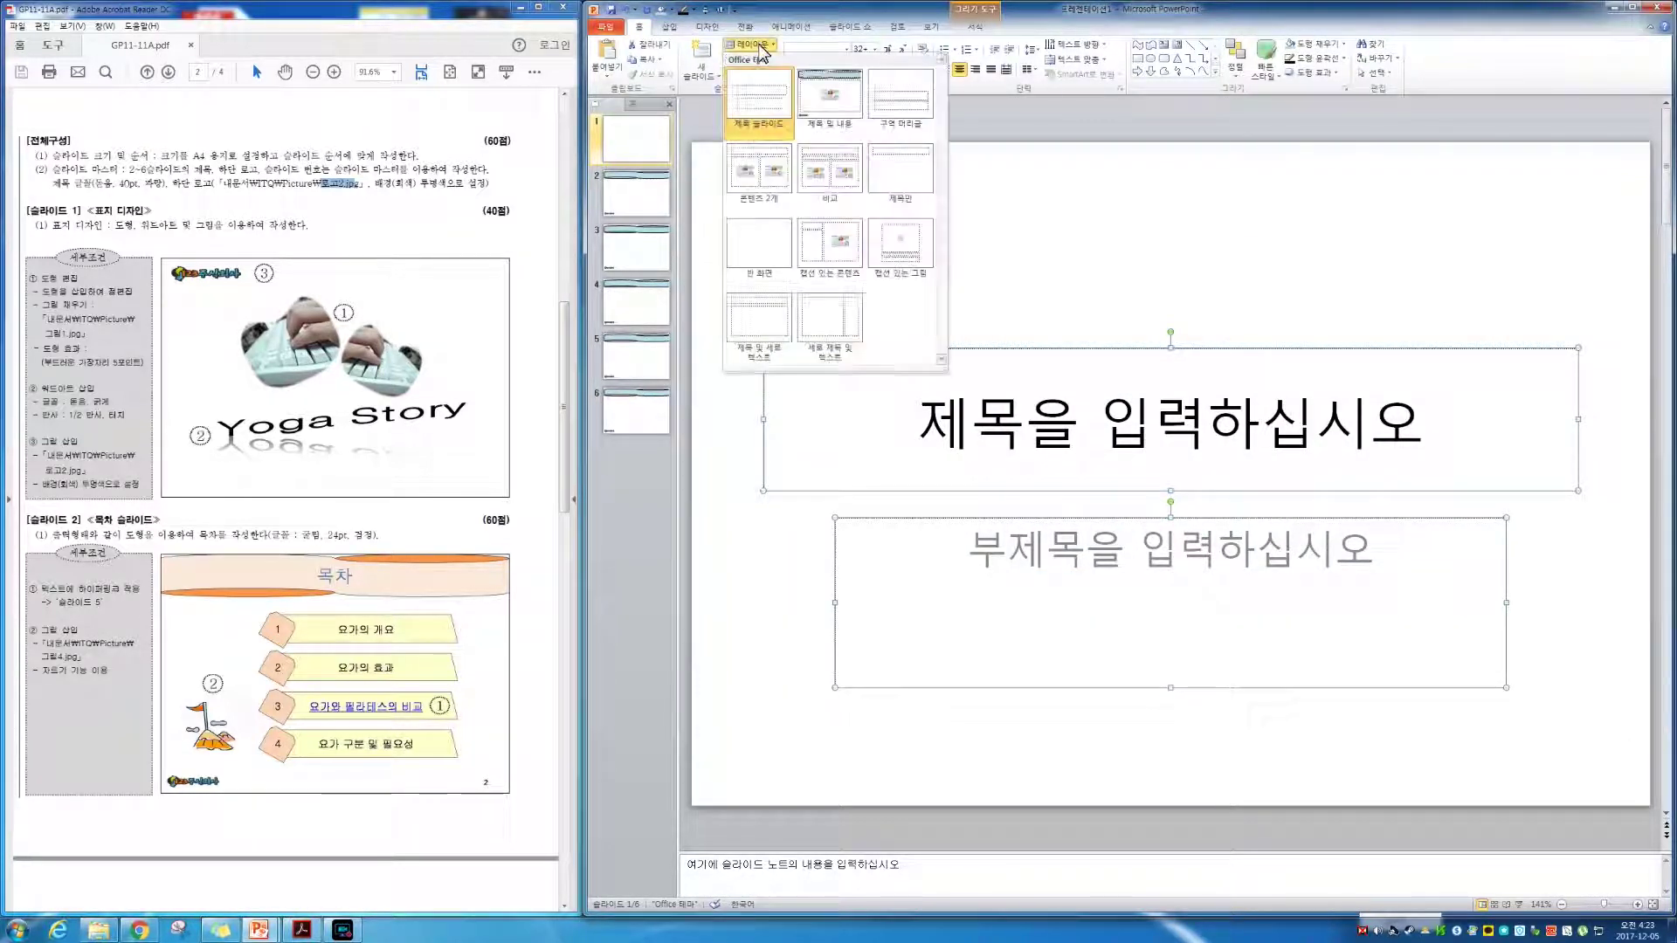
pyautogui.click(758, 244)
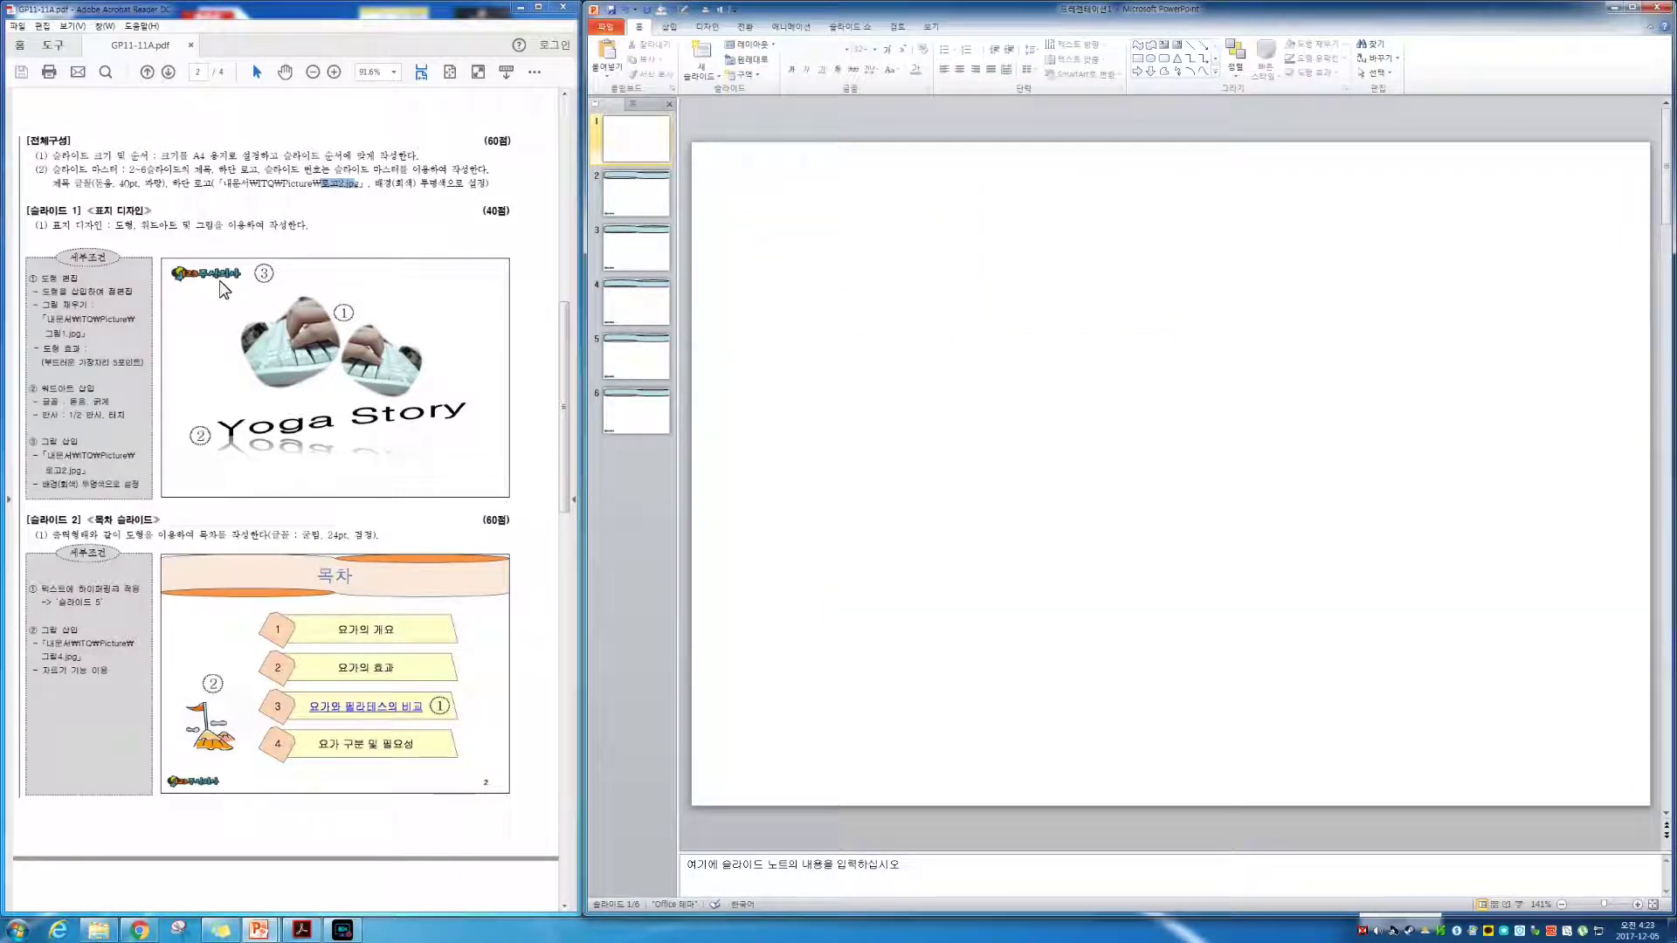
# Insert the 로고2 picture near the upper-left corner of slide 1, scaled down to about 5 by 1.8 cm
pyautogui.click(669, 26)
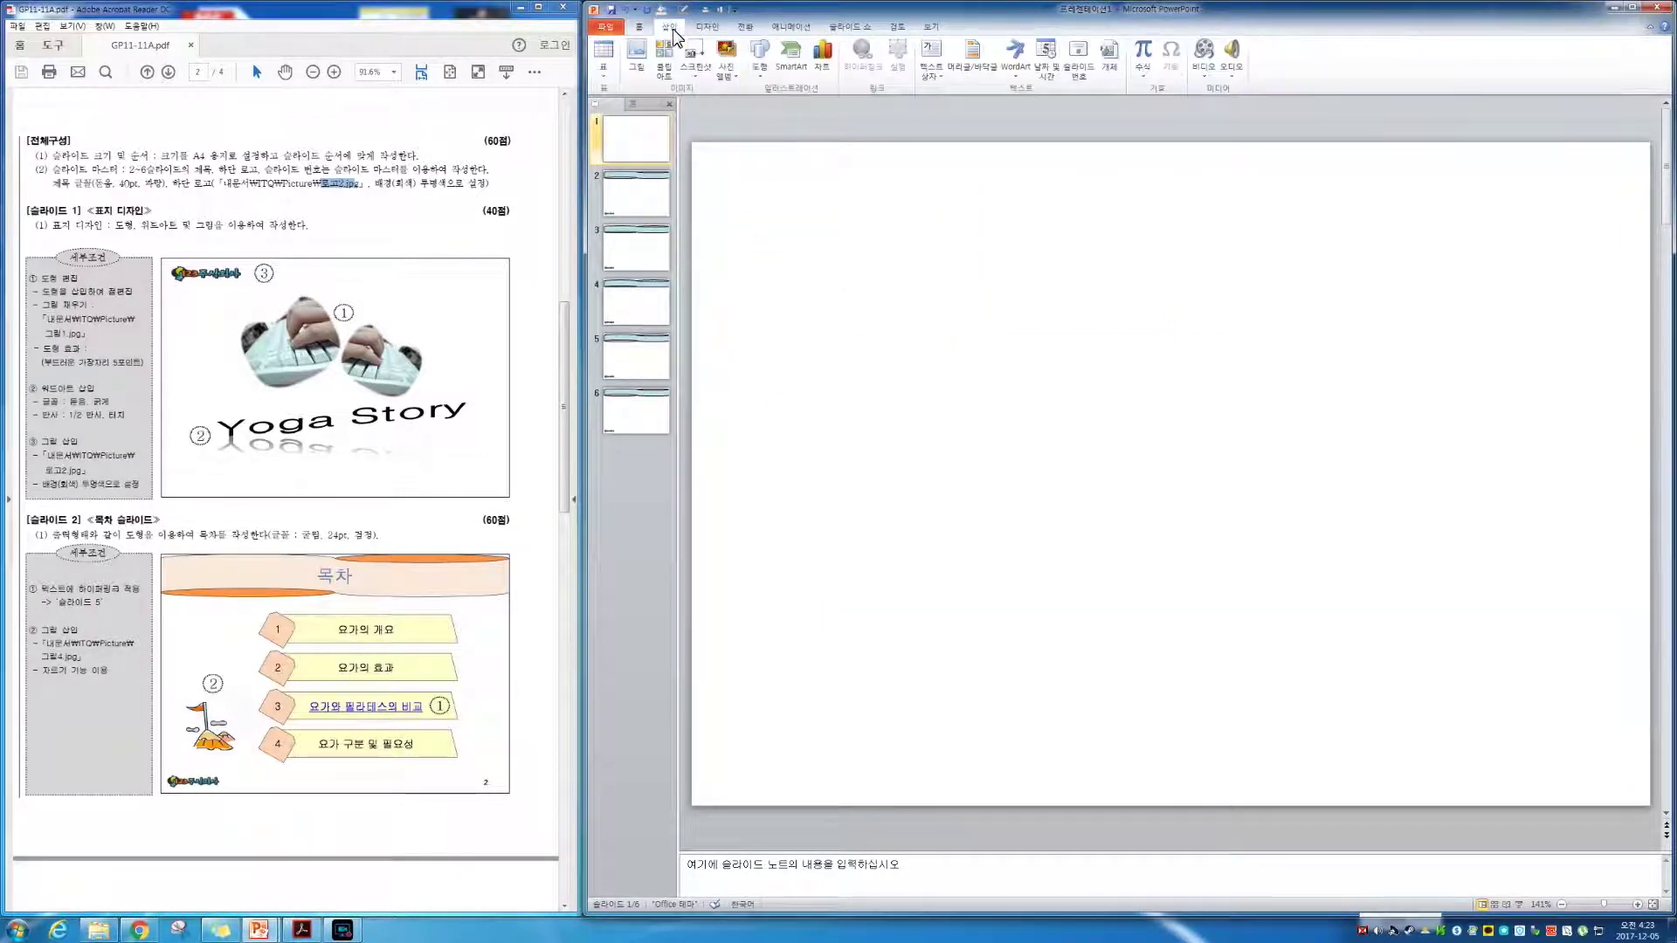
pyautogui.click(760, 70)
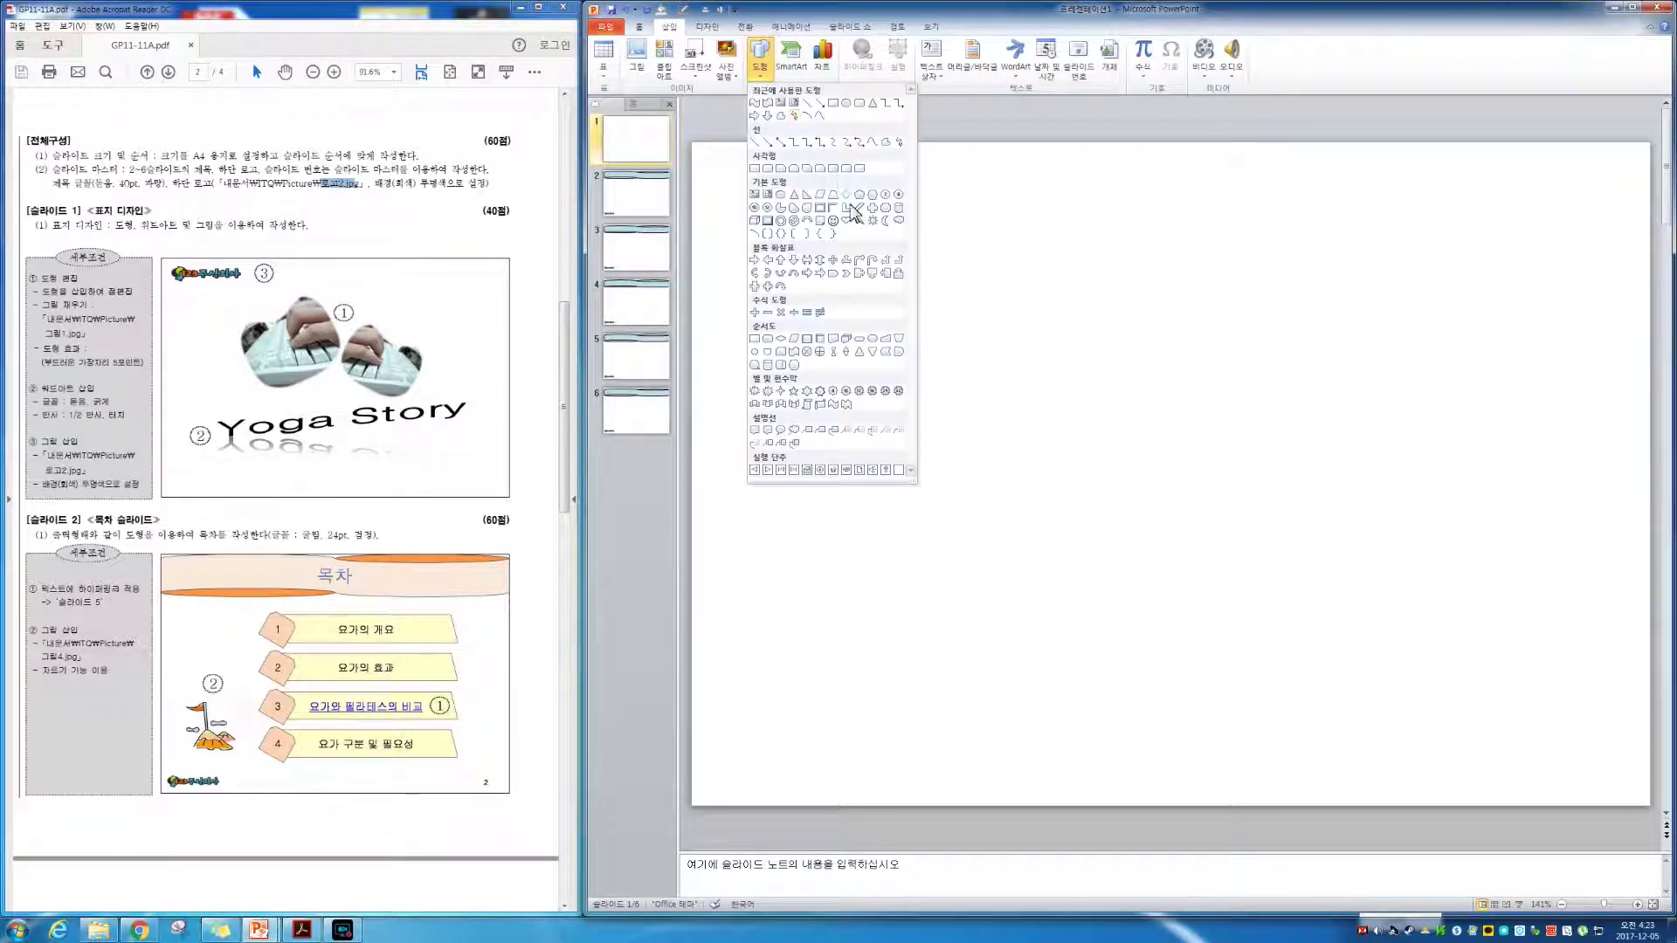
pyautogui.click(648, 70)
pyautogui.doubleClick(939, 128)
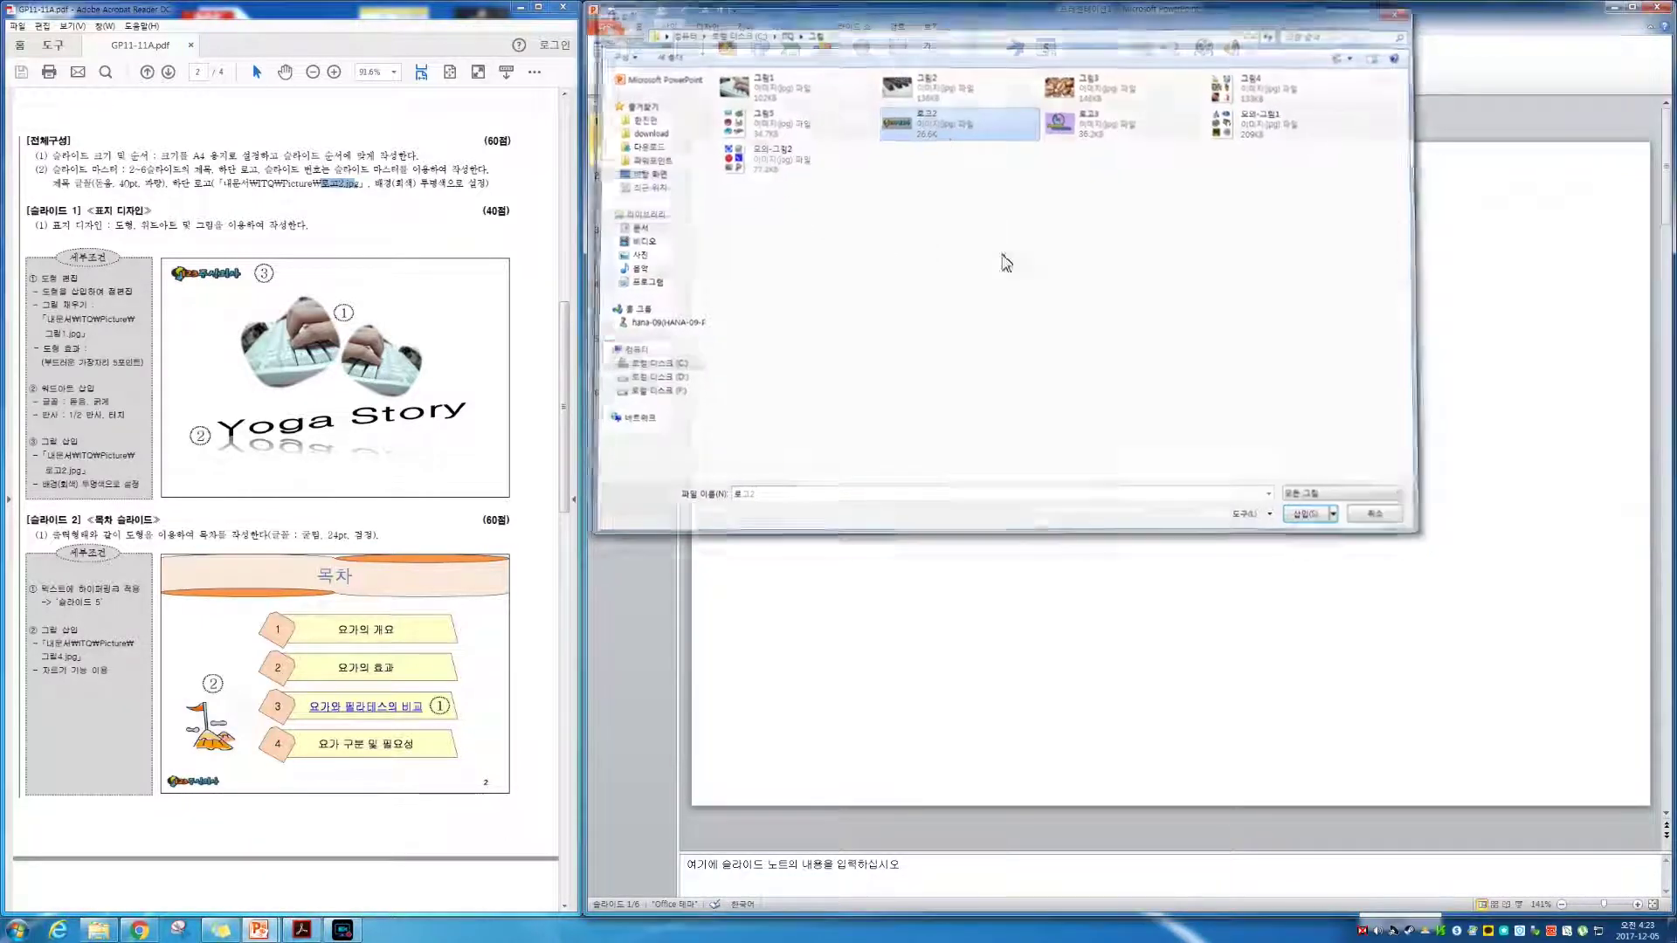
pyautogui.moveTo(1100, 450); pyautogui.dragTo(779, 172)
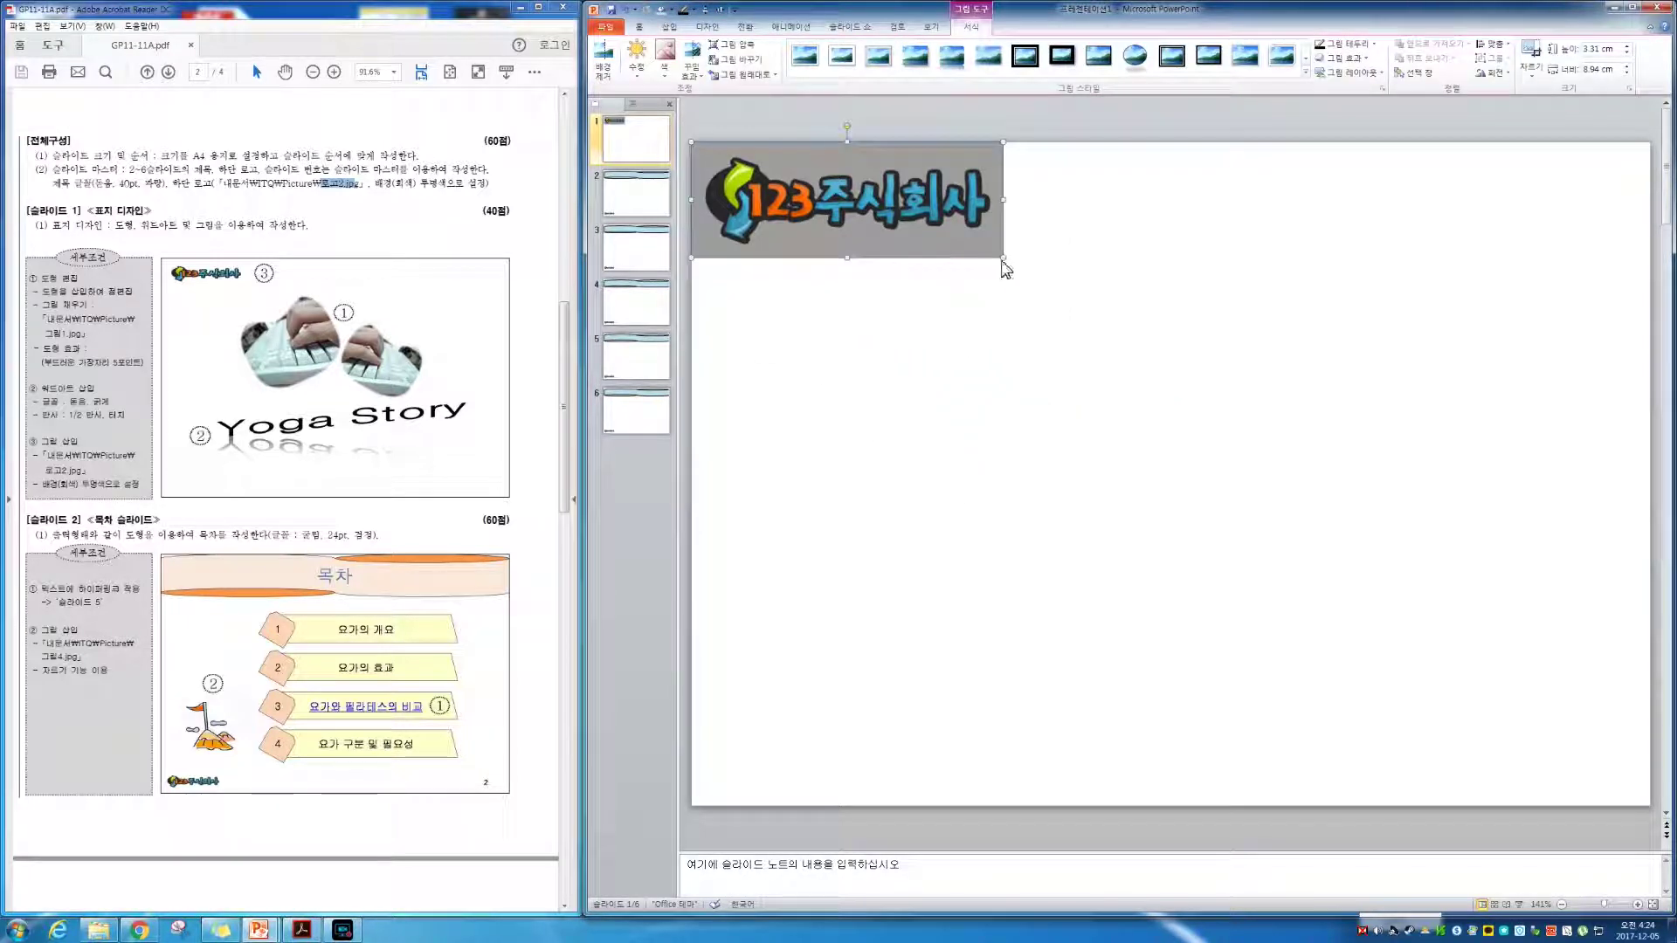
pyautogui.moveTo(1003, 258); pyautogui.dragTo(837, 198)
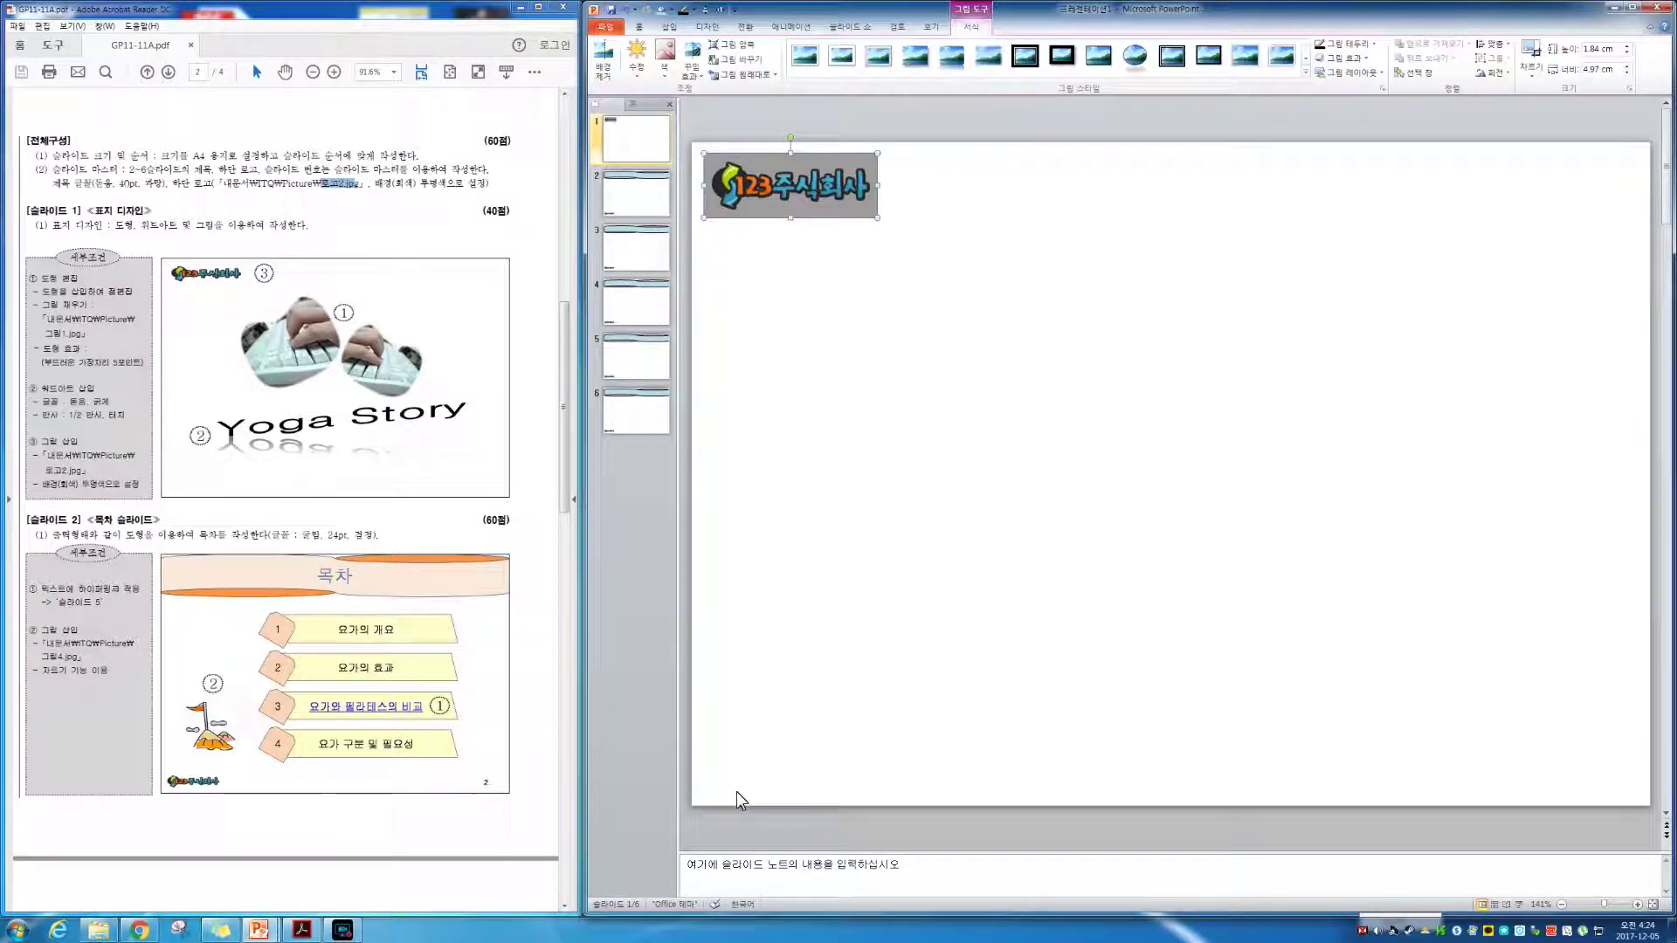
pyautogui.click(631, 188)
pyautogui.press('Up')
pyautogui.click(867, 206)
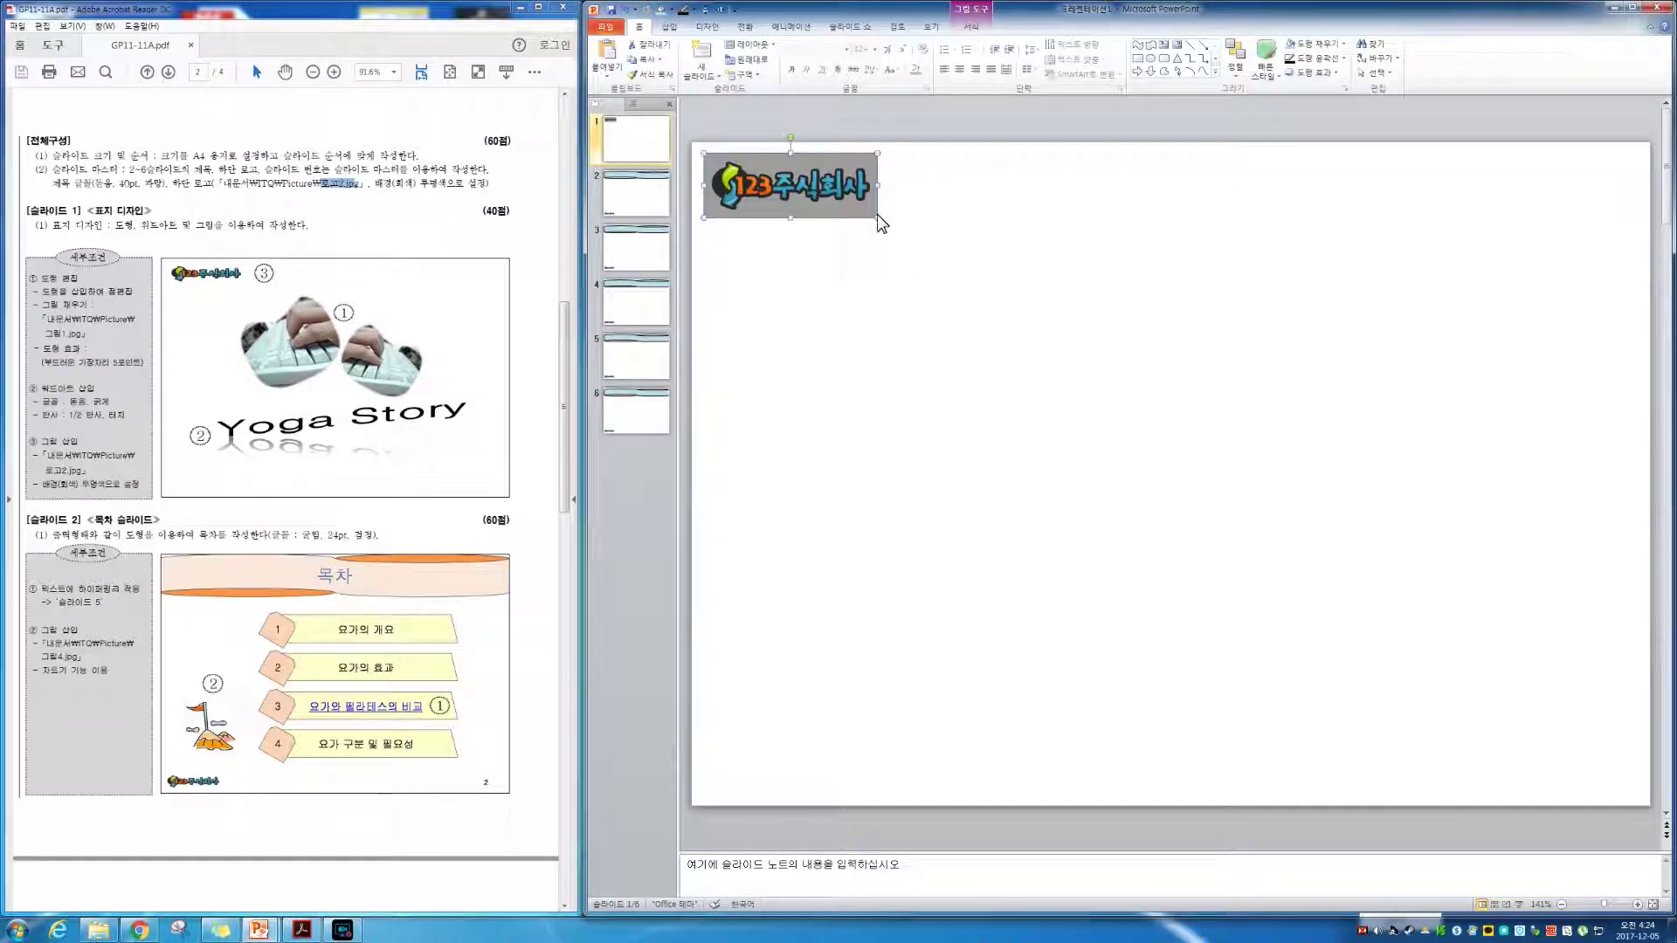
pyautogui.press('Right')
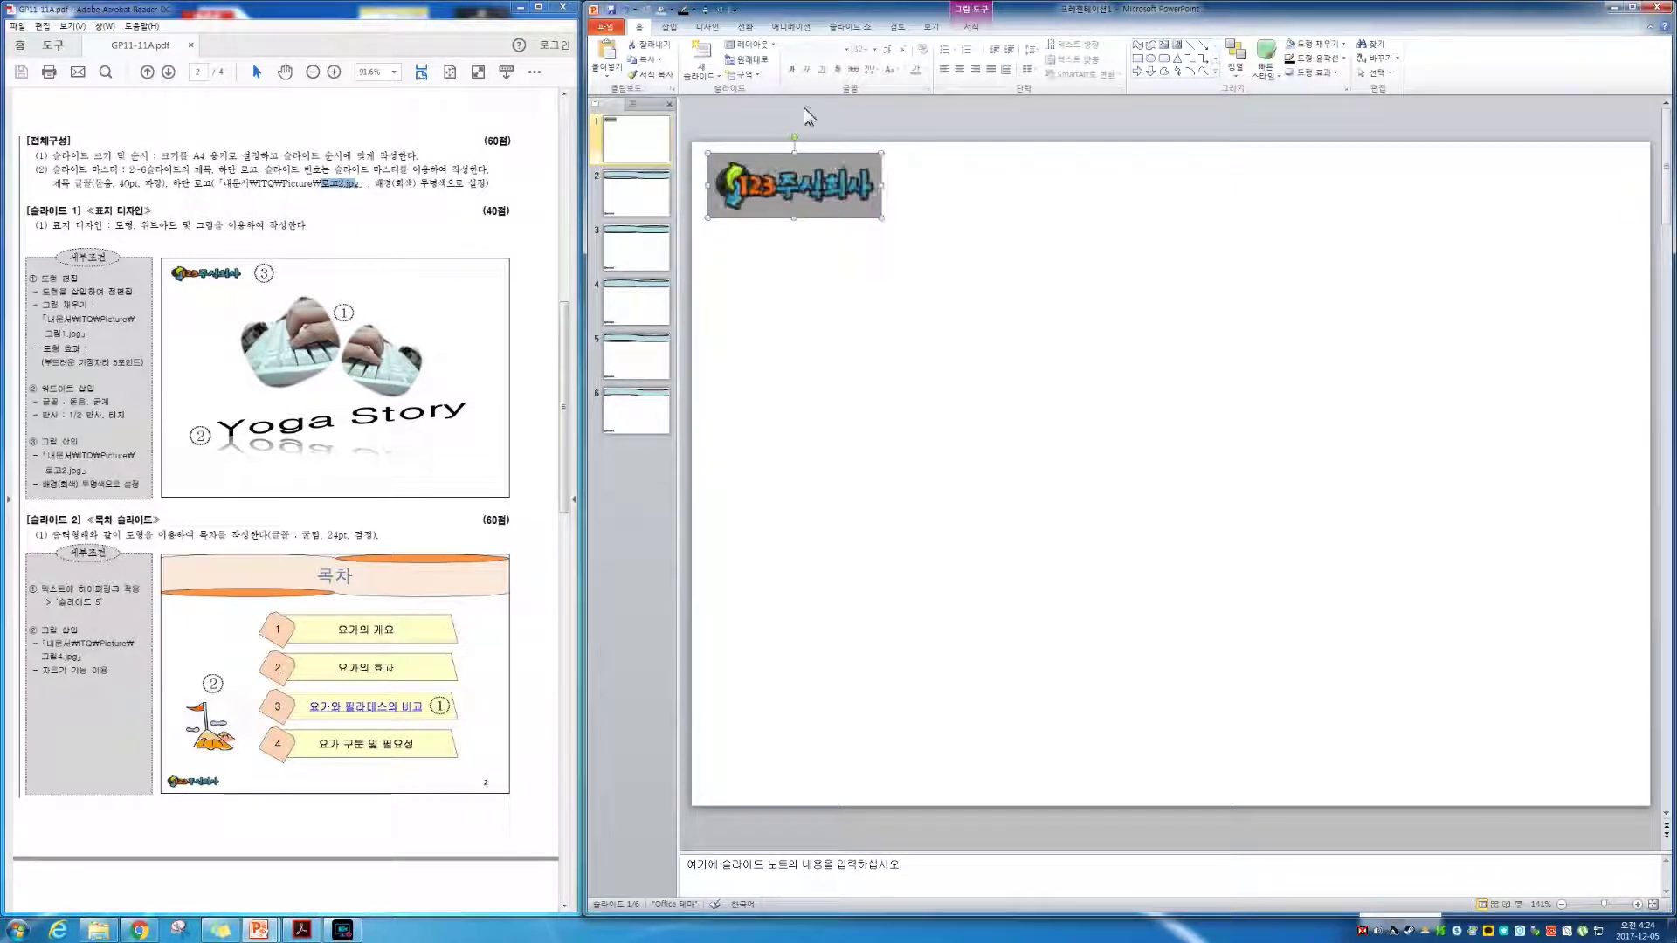
# Make the grey background of the logo on slide 1 transparent
pyautogui.click(970, 27)
pyautogui.click(665, 61)
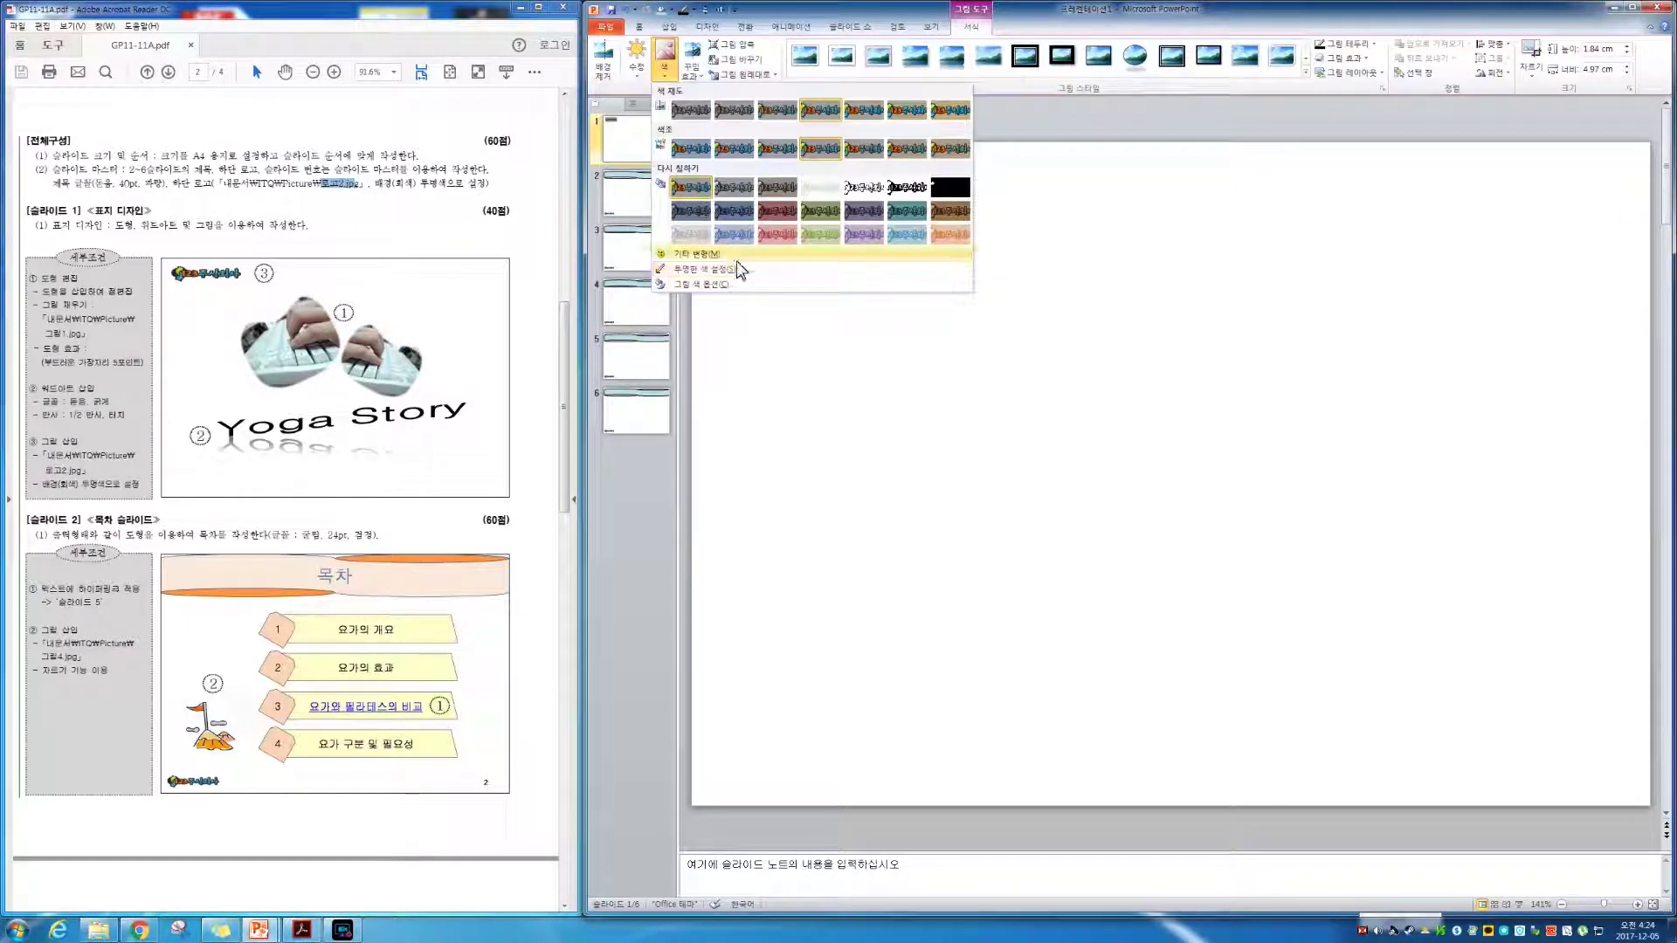
pyautogui.click(740, 269)
pyautogui.click(824, 169)
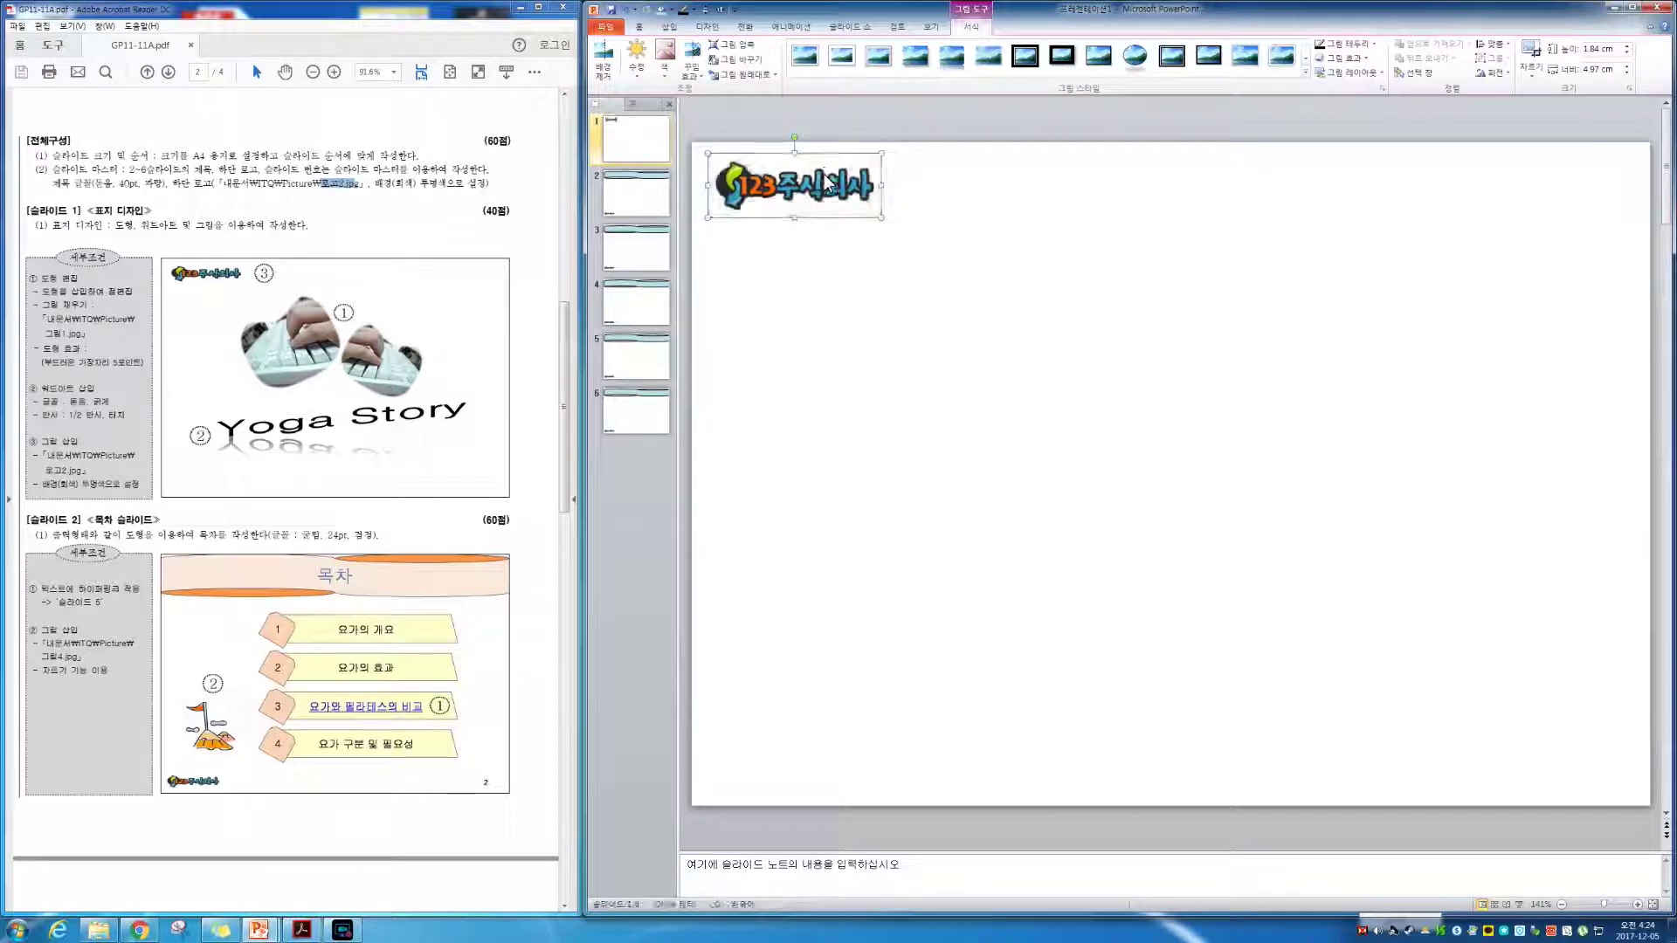
pyautogui.click(809, 389)
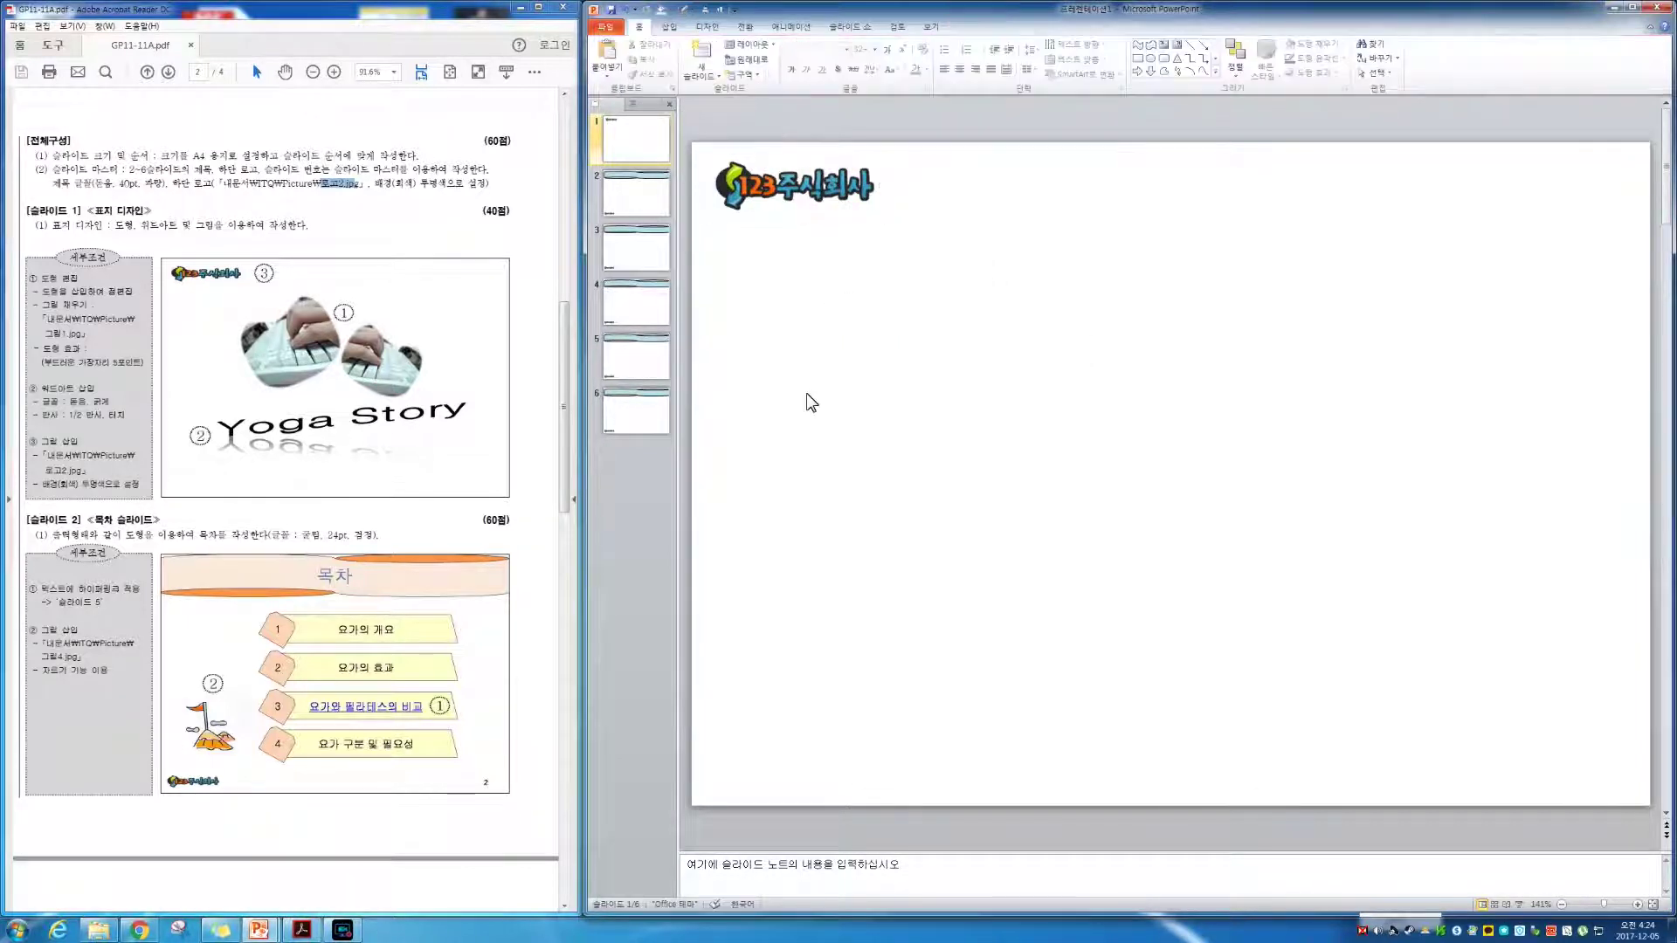
# Insert WordArt in the first gallery style on slide 1 with the text "Yoga Story"
pyautogui.click(670, 27)
pyautogui.click(1015, 59)
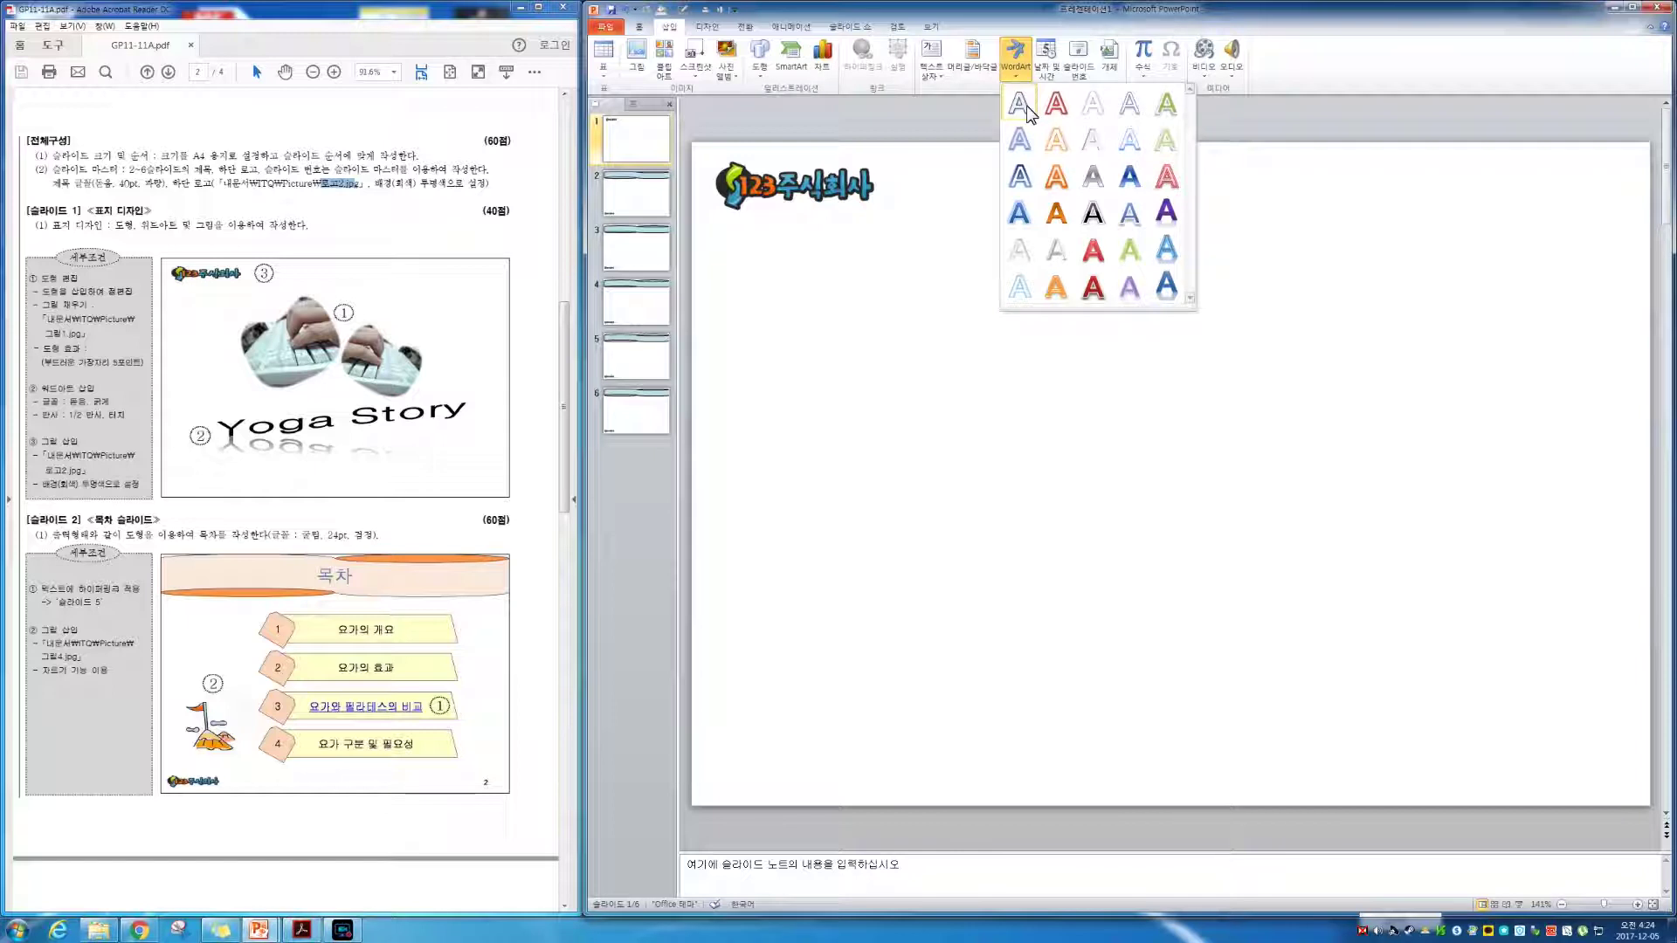
pyautogui.click(1025, 107)
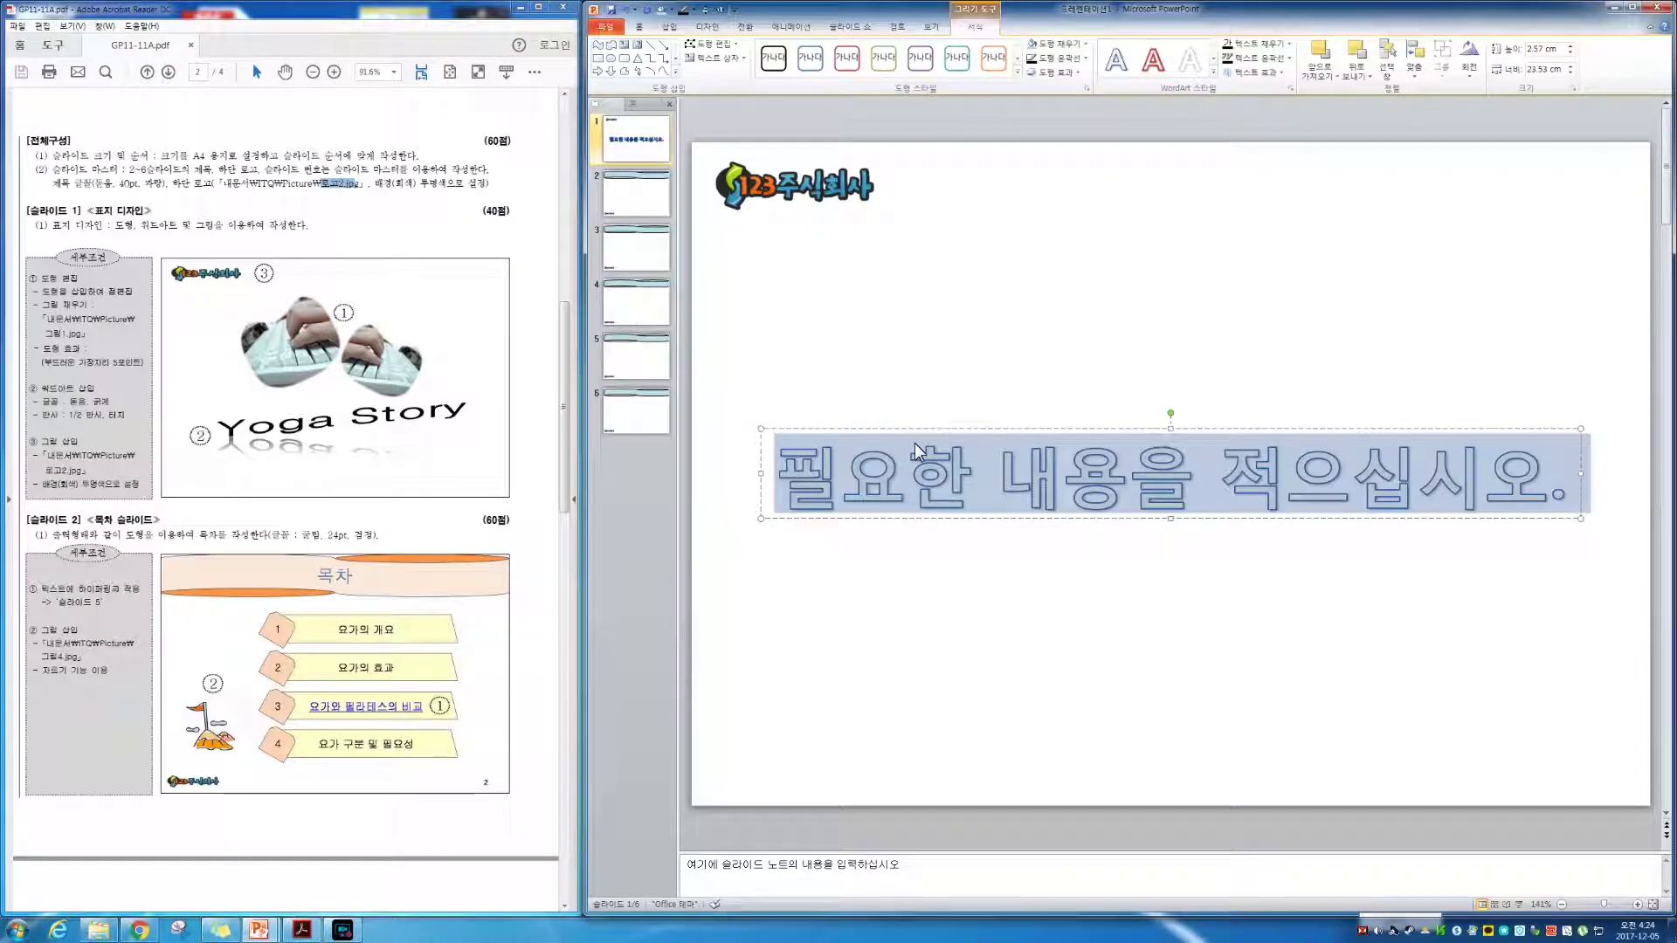
pyautogui.press('Delete')
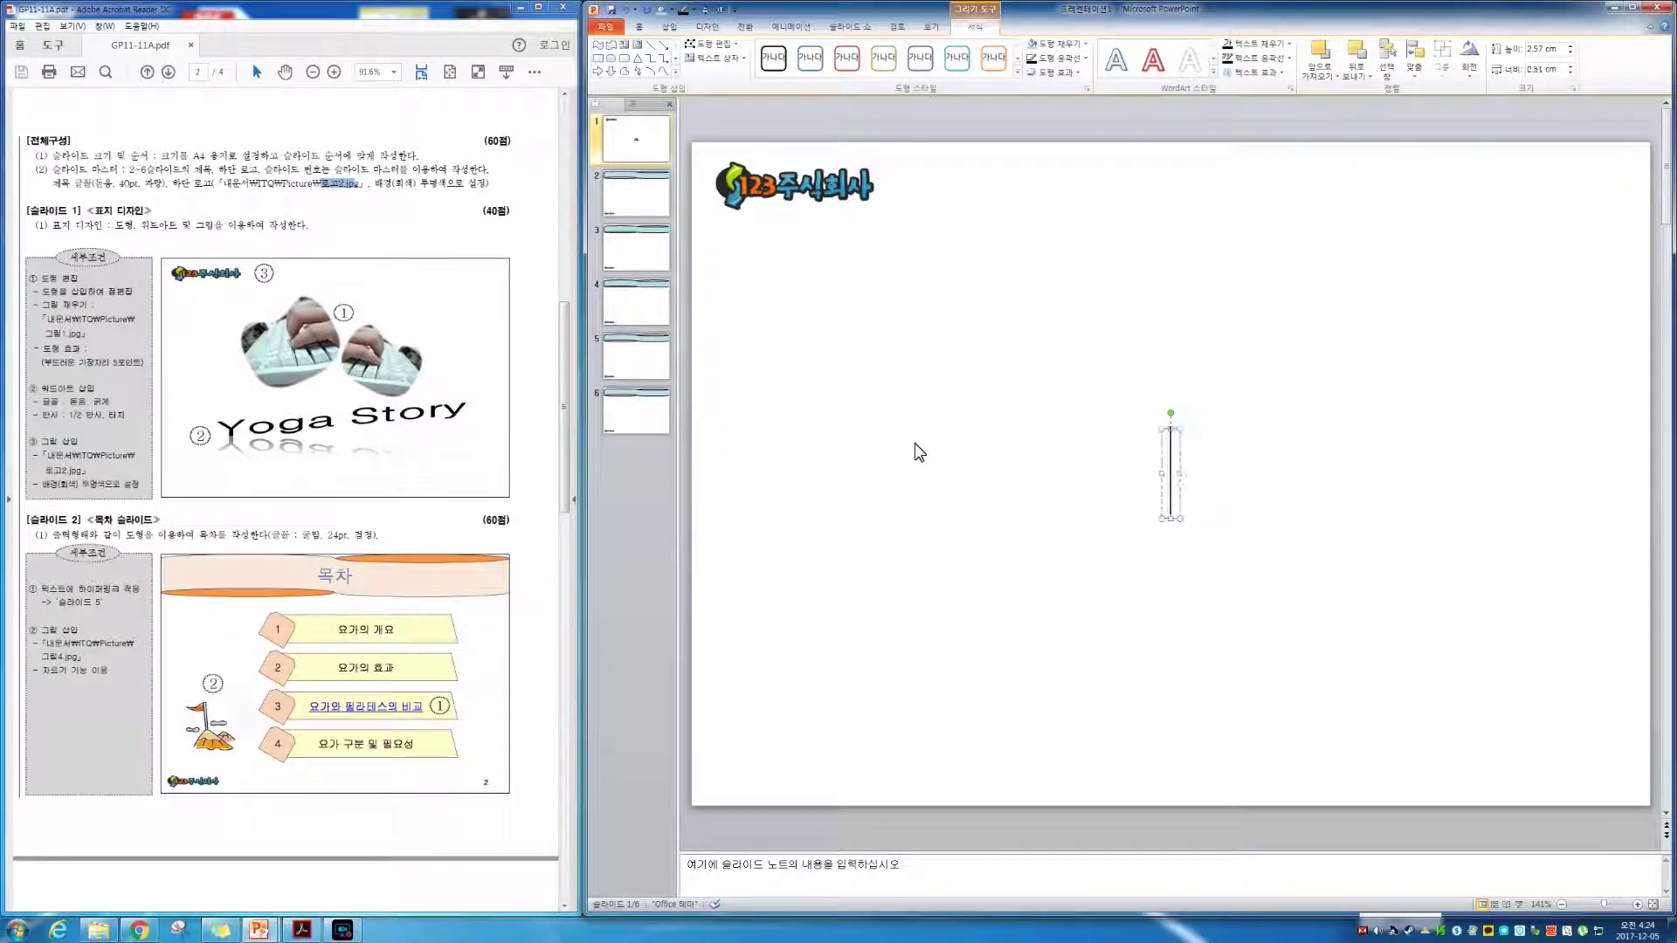
pyautogui.write('Yo')
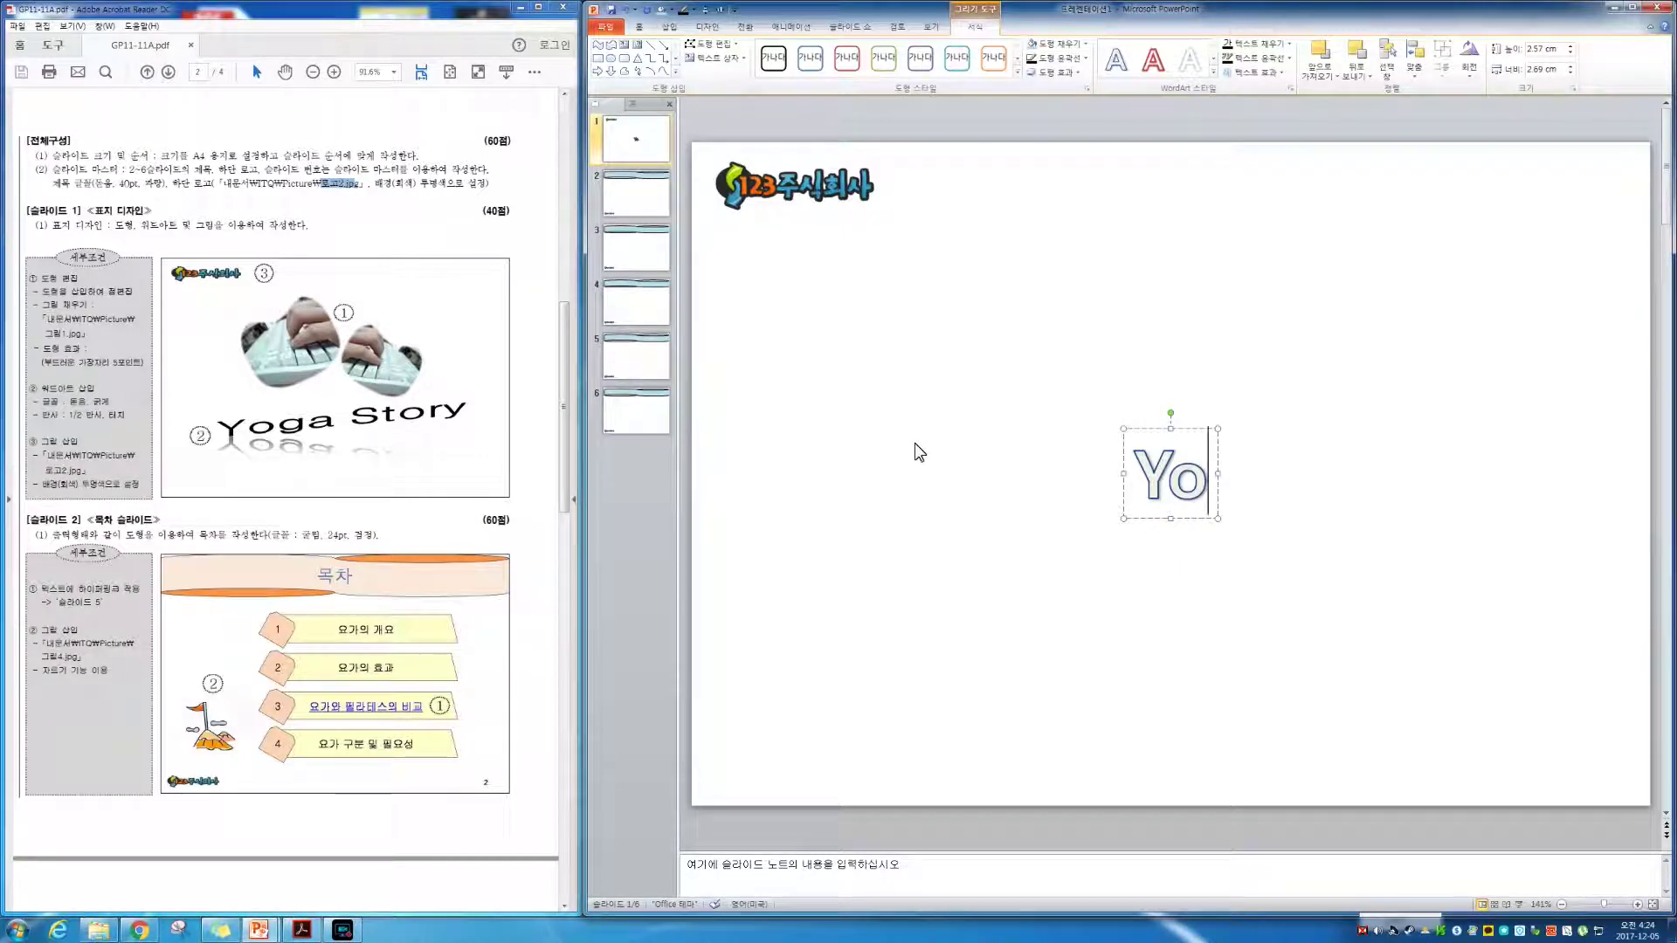
pyautogui.write('ga Story')
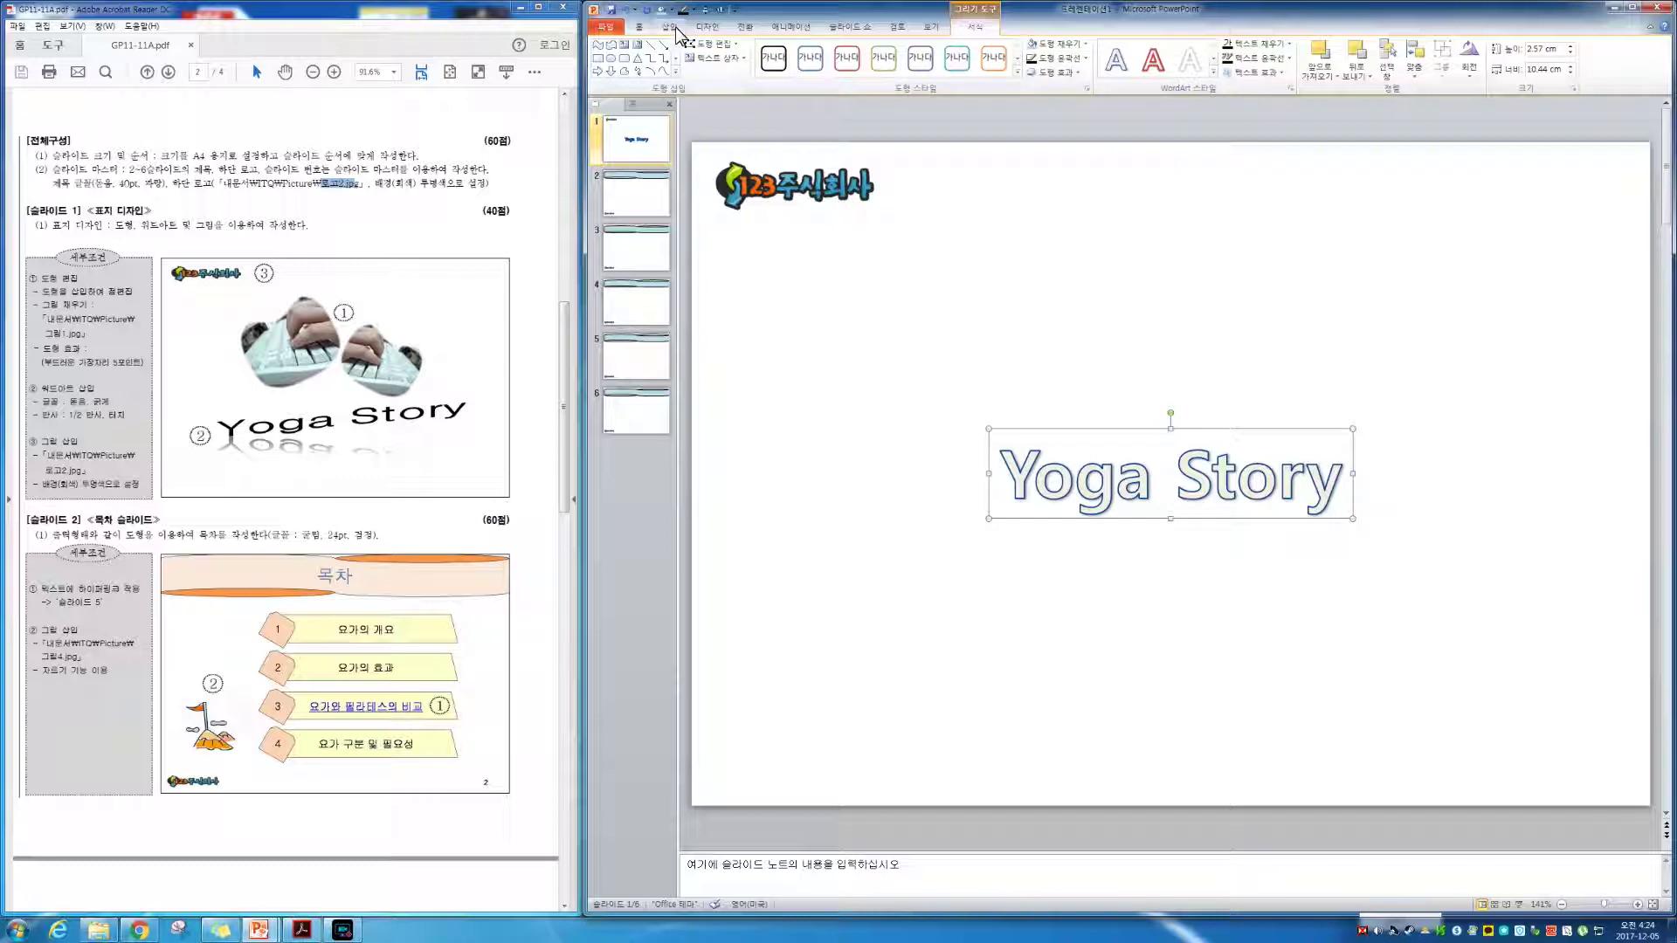
# Set the font of the "Yoga Story" WordArt to 돋움
pyautogui.click(642, 30)
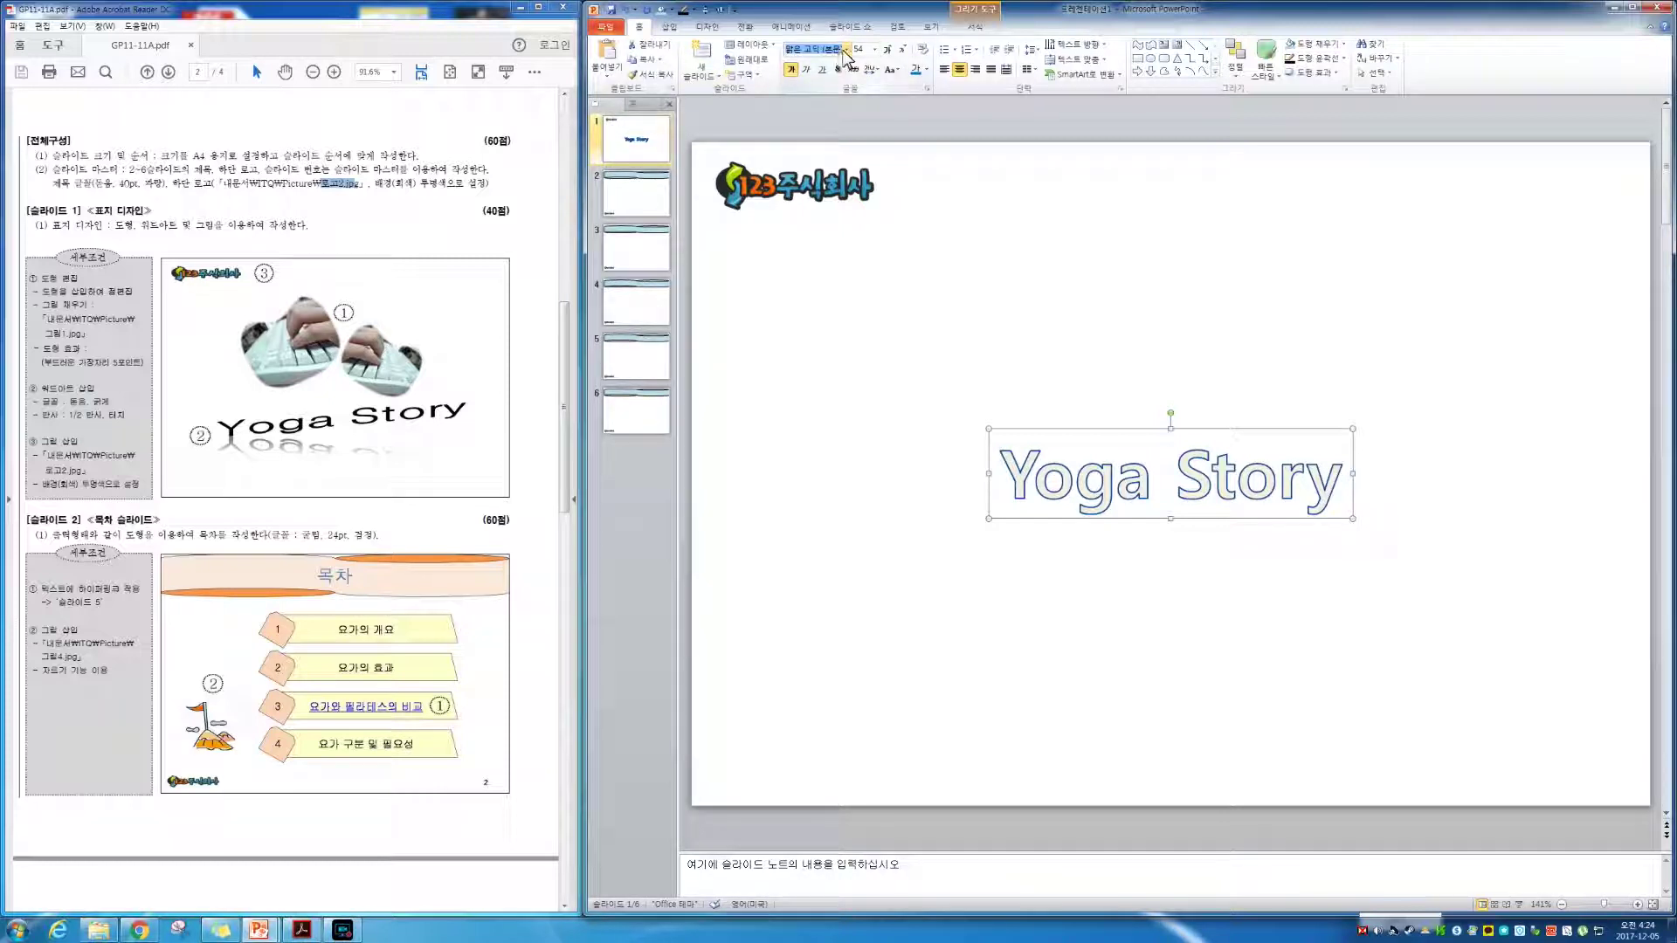
pyautogui.click(846, 49)
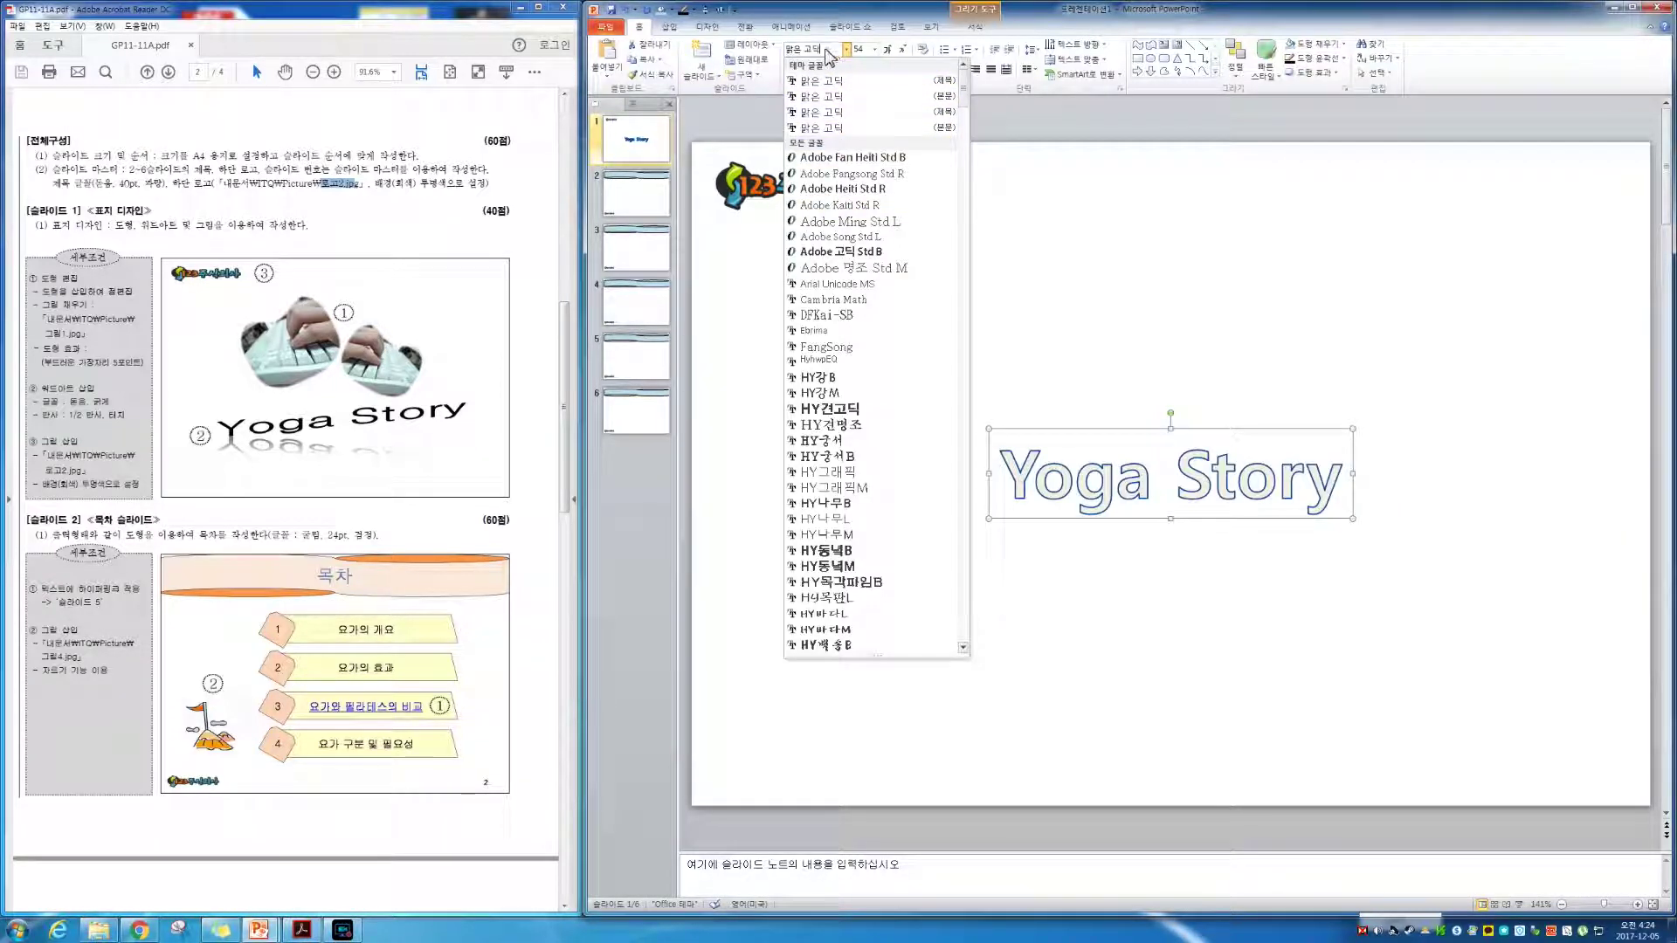
pyautogui.write('ehe')
pyautogui.press('BackSpace')
pyautogui.press('BackSpace')
pyautogui.press('BackSpace')
pyautogui.write('돋움')
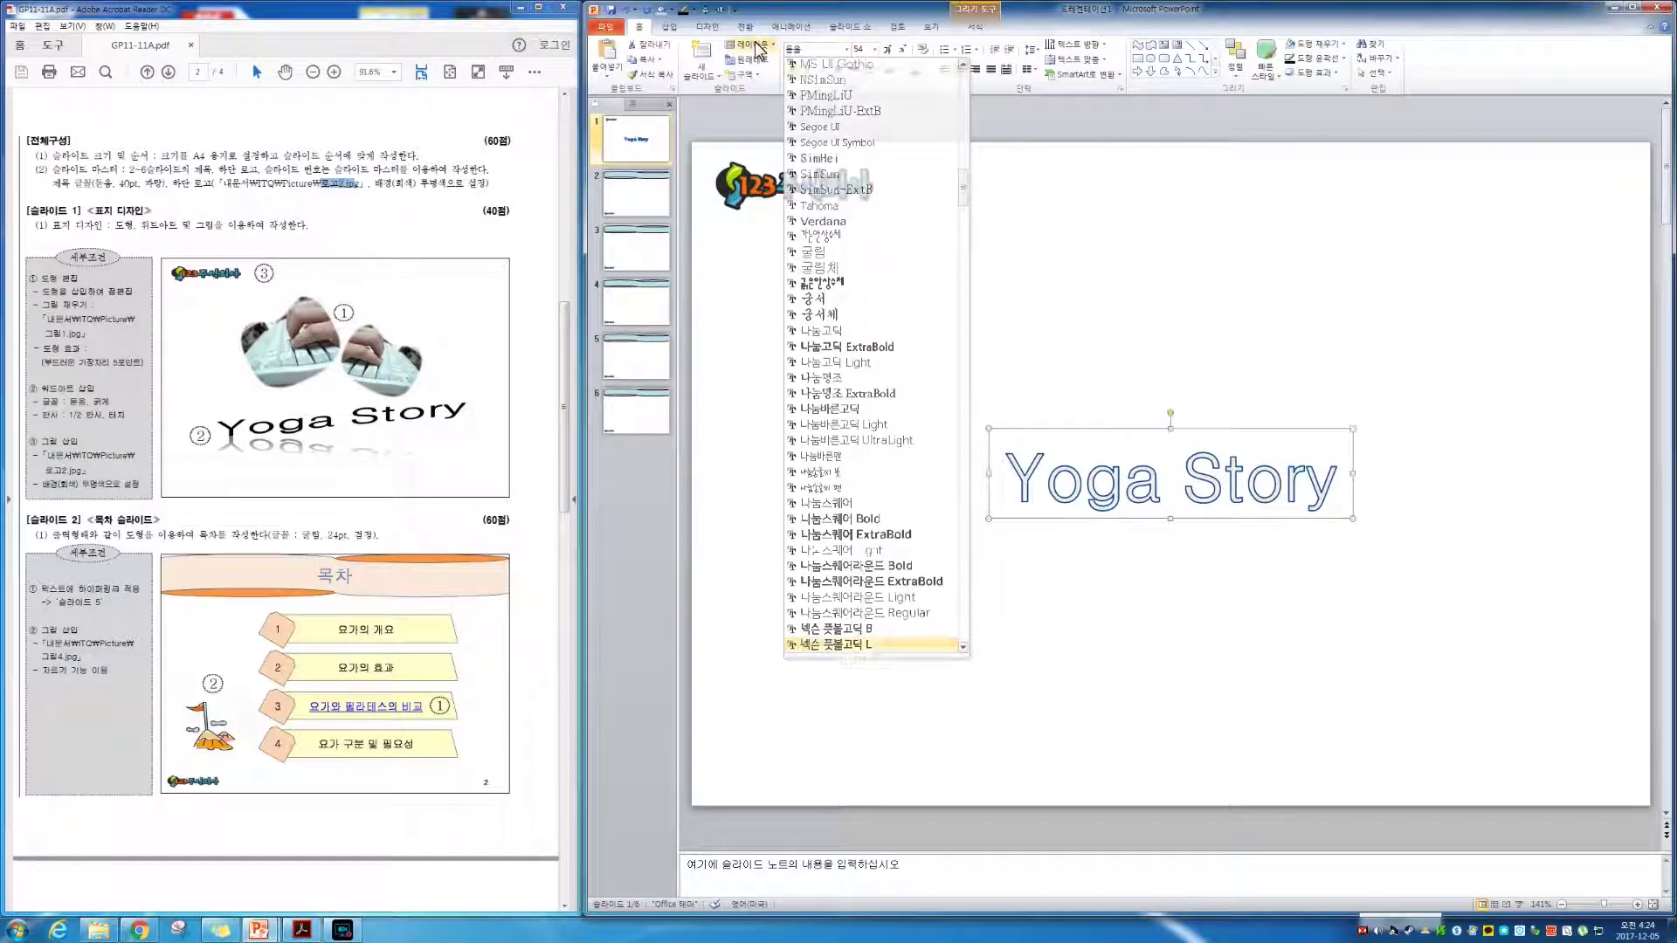
pyautogui.press('Return')
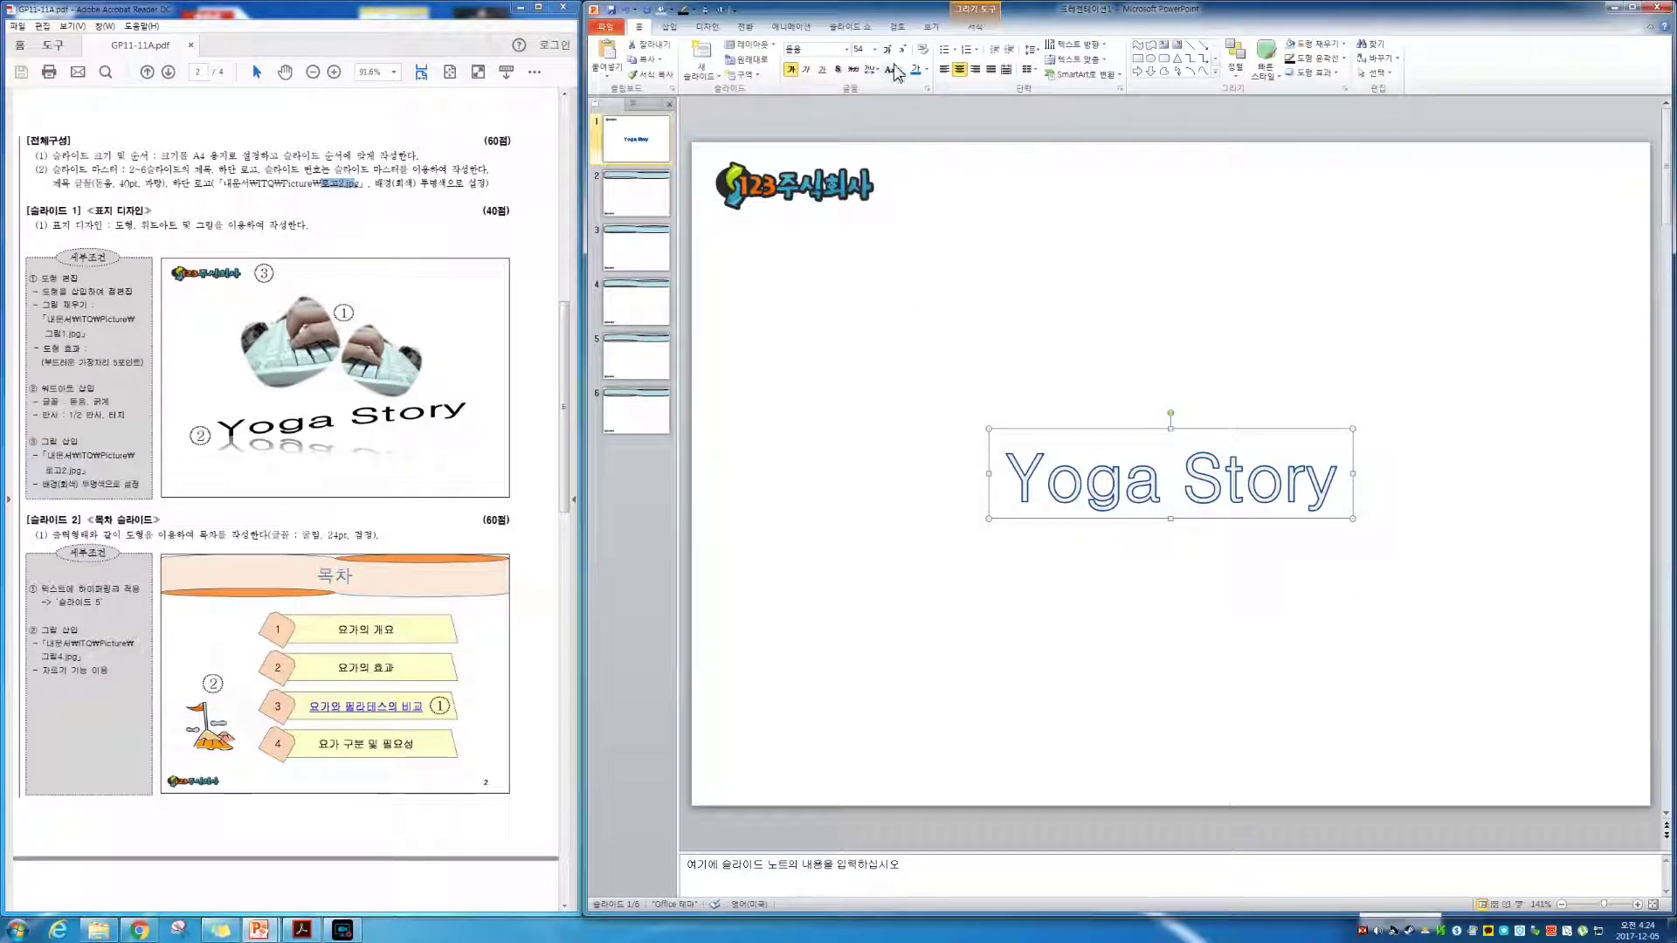
# Fill the "Yoga Story" WordArt text with black and remove its text outline
pyautogui.click(976, 33)
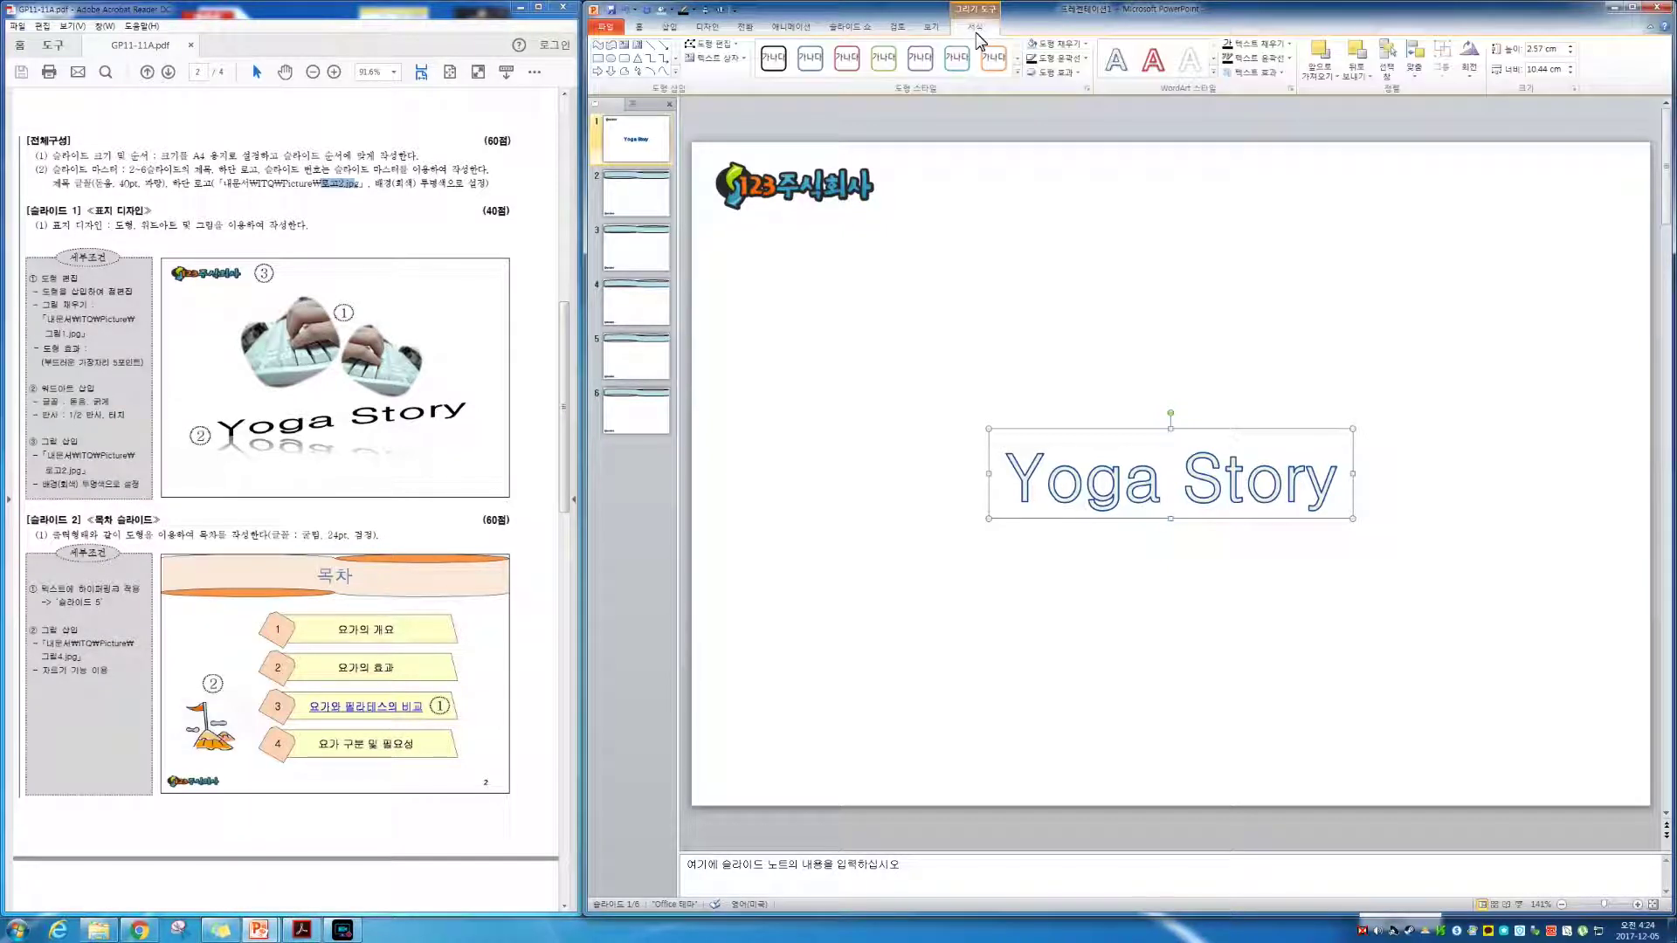
pyautogui.click(1289, 44)
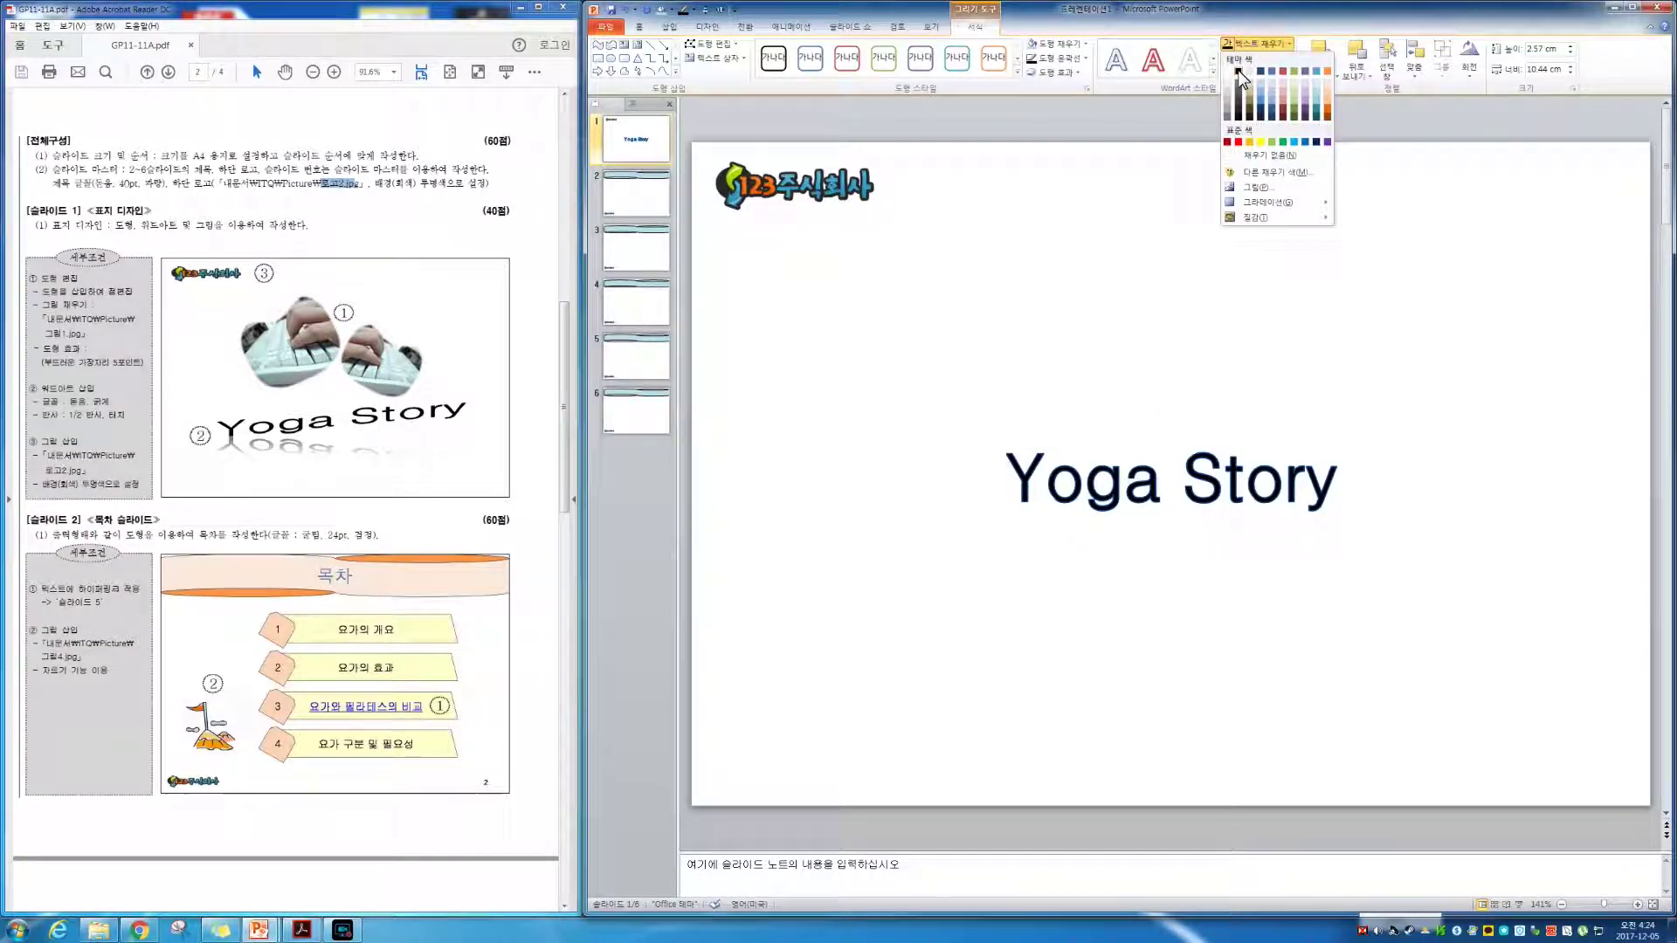
pyautogui.click(1238, 72)
pyautogui.click(1251, 58)
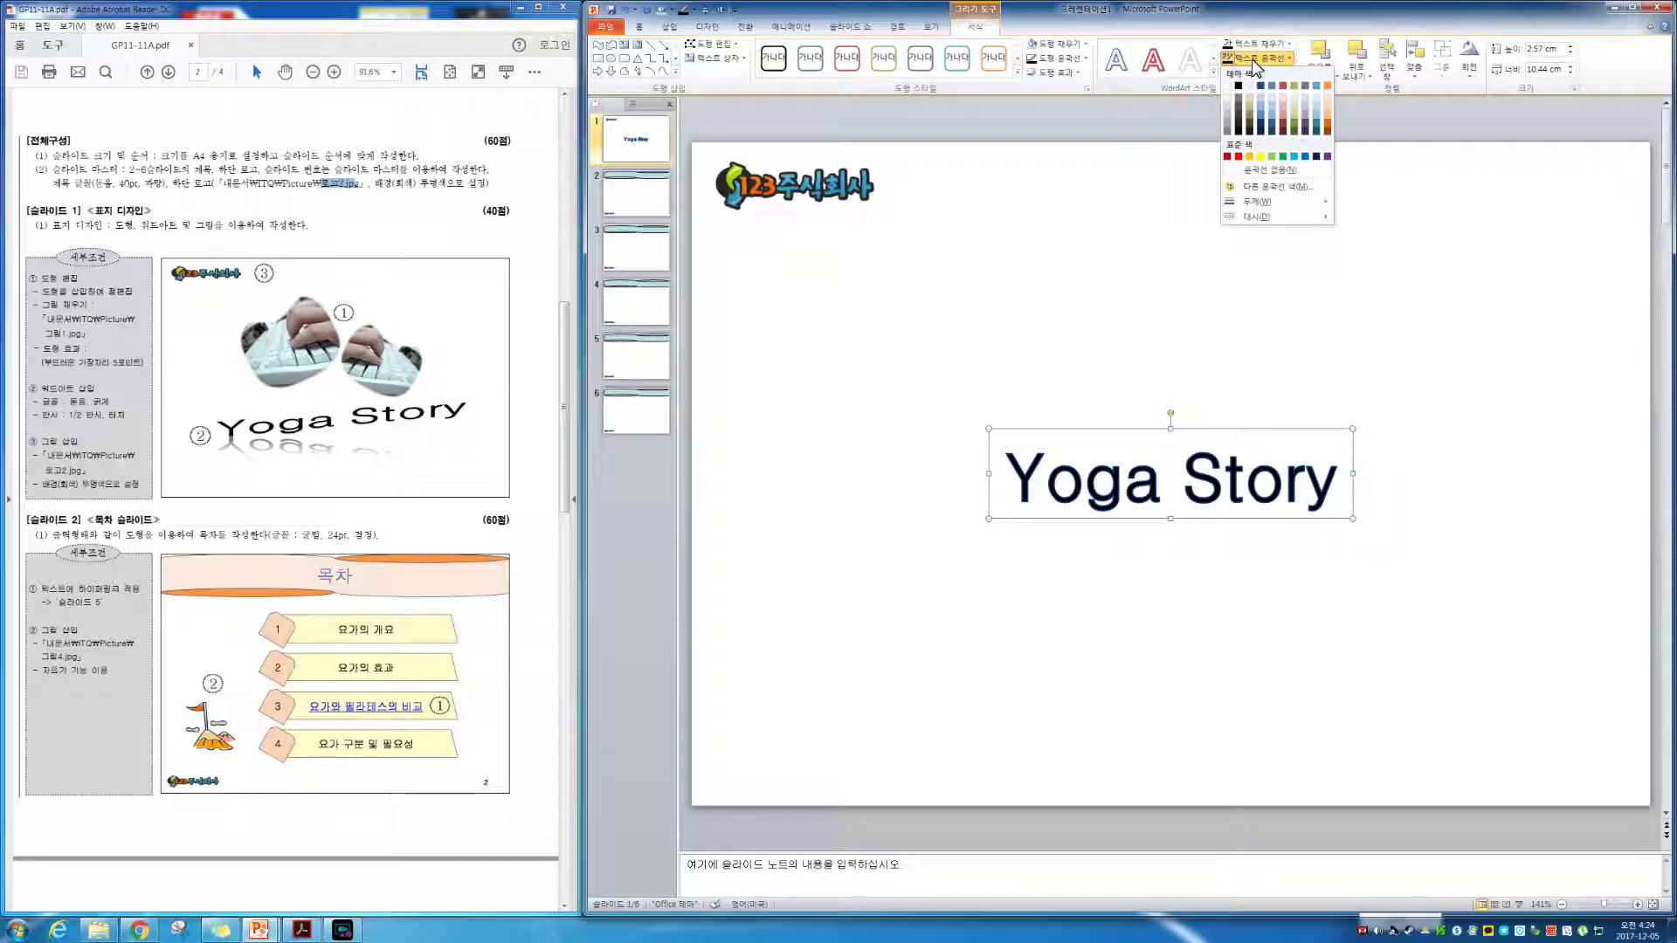
pyautogui.click(1277, 170)
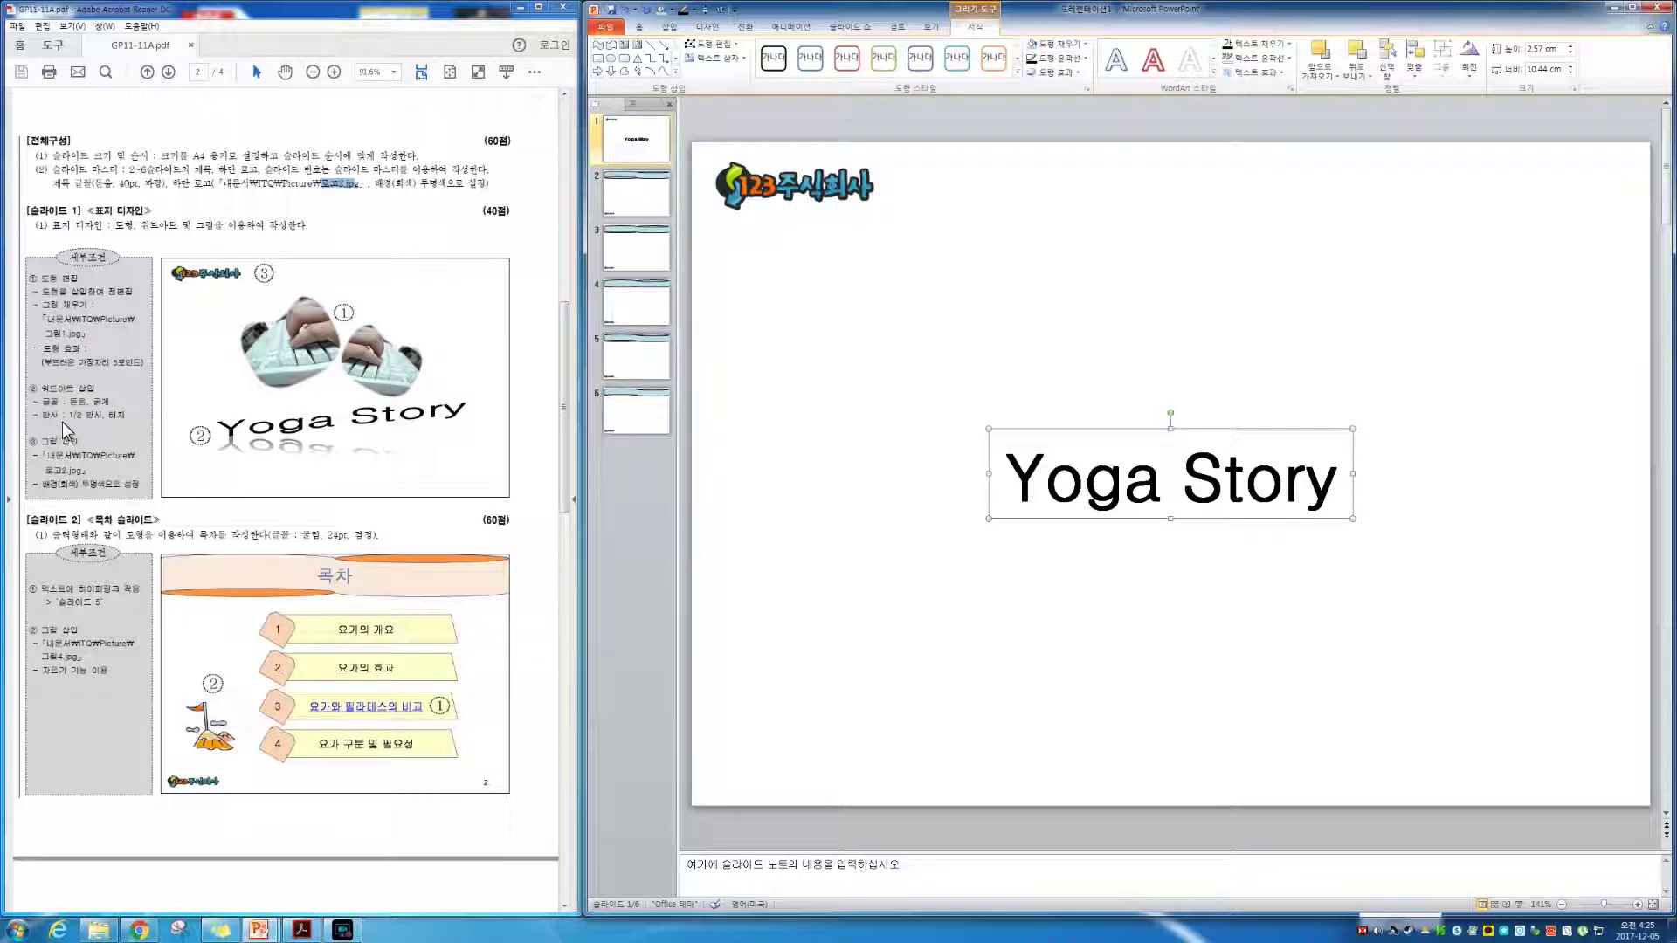
# Apply the 1/2 reflection, touching (1/2 반사, 터치) text effect to the "Yoga Story" WordArt
pyautogui.click(1281, 73)
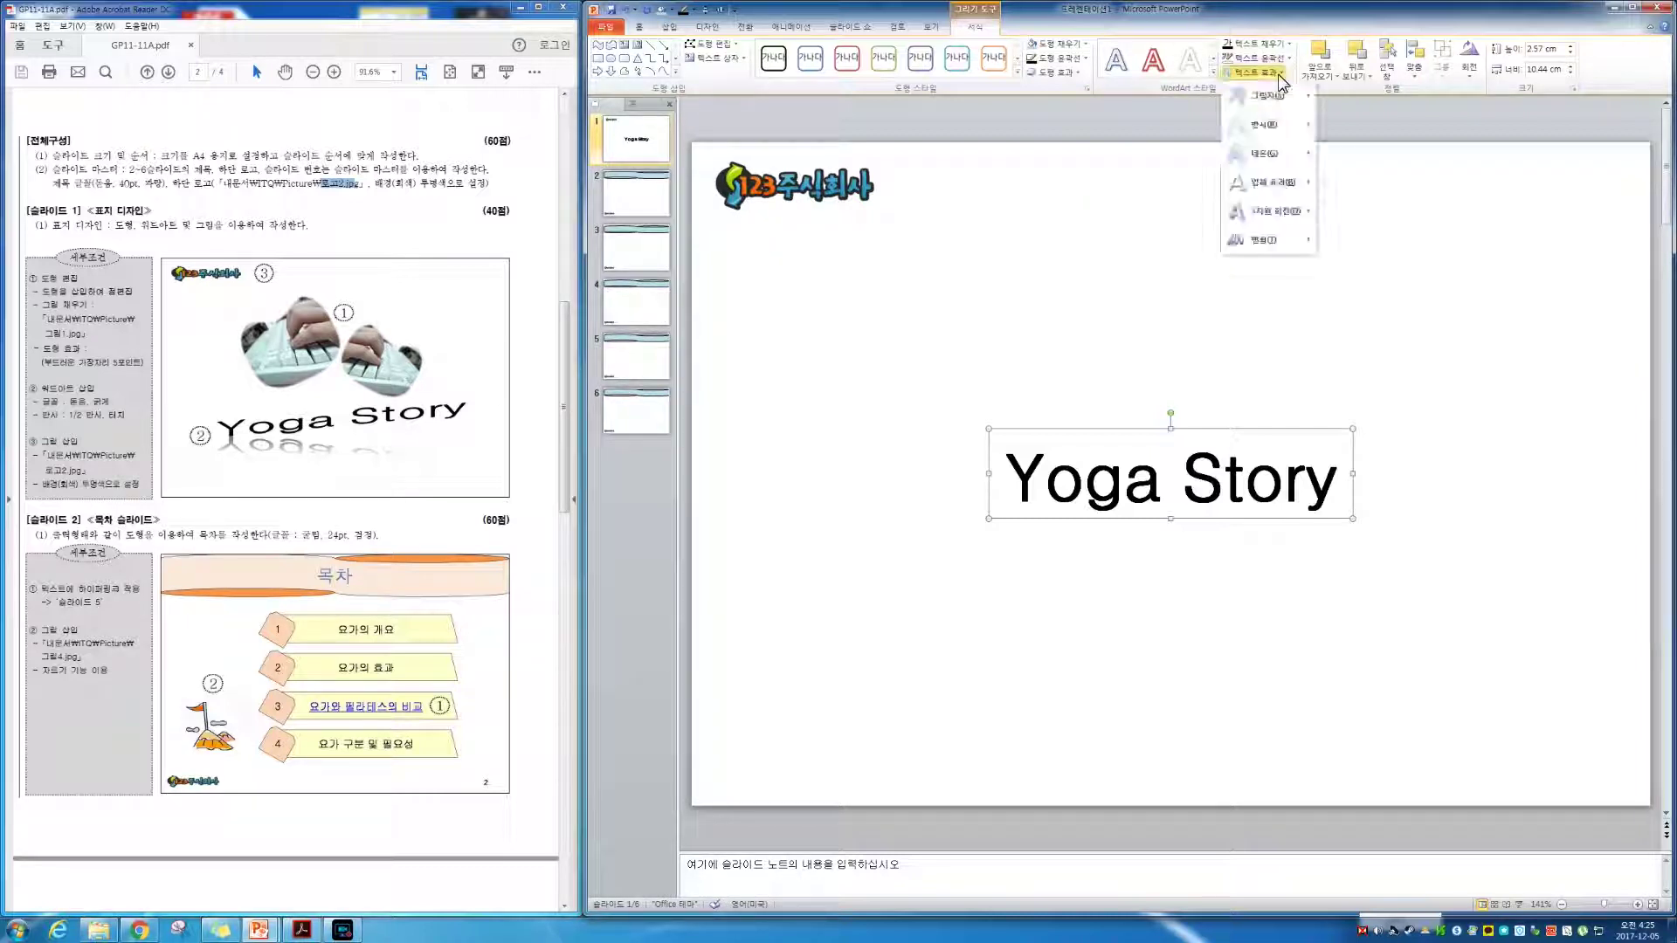
pyautogui.moveTo(1262, 124)
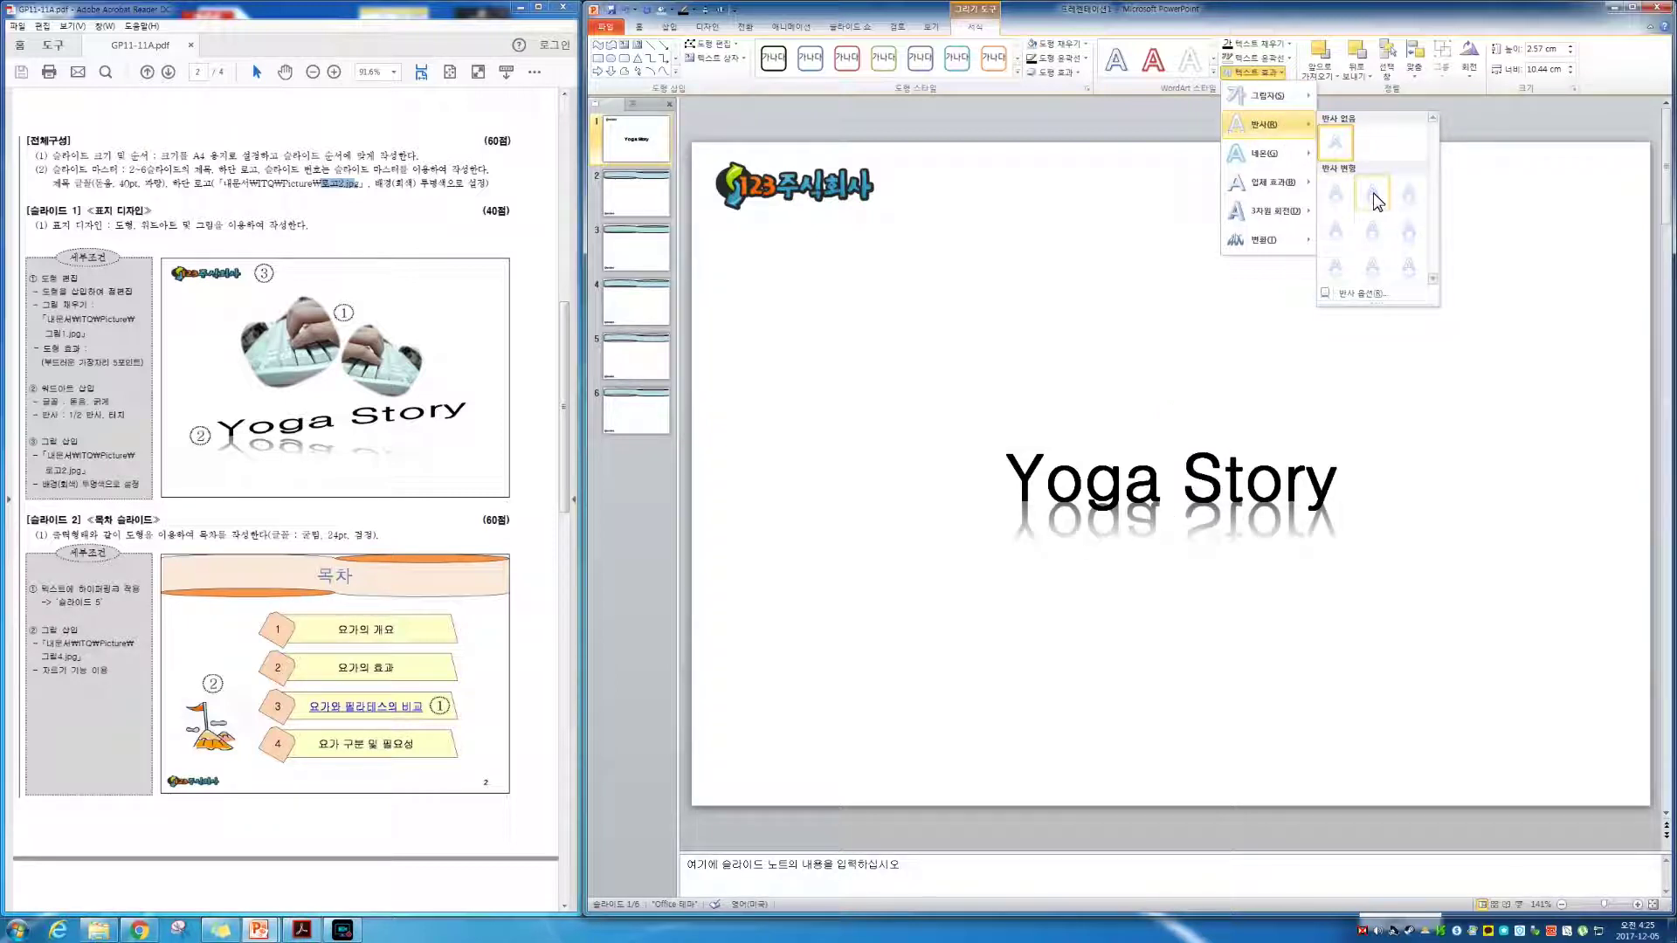
pyautogui.click(1373, 194)
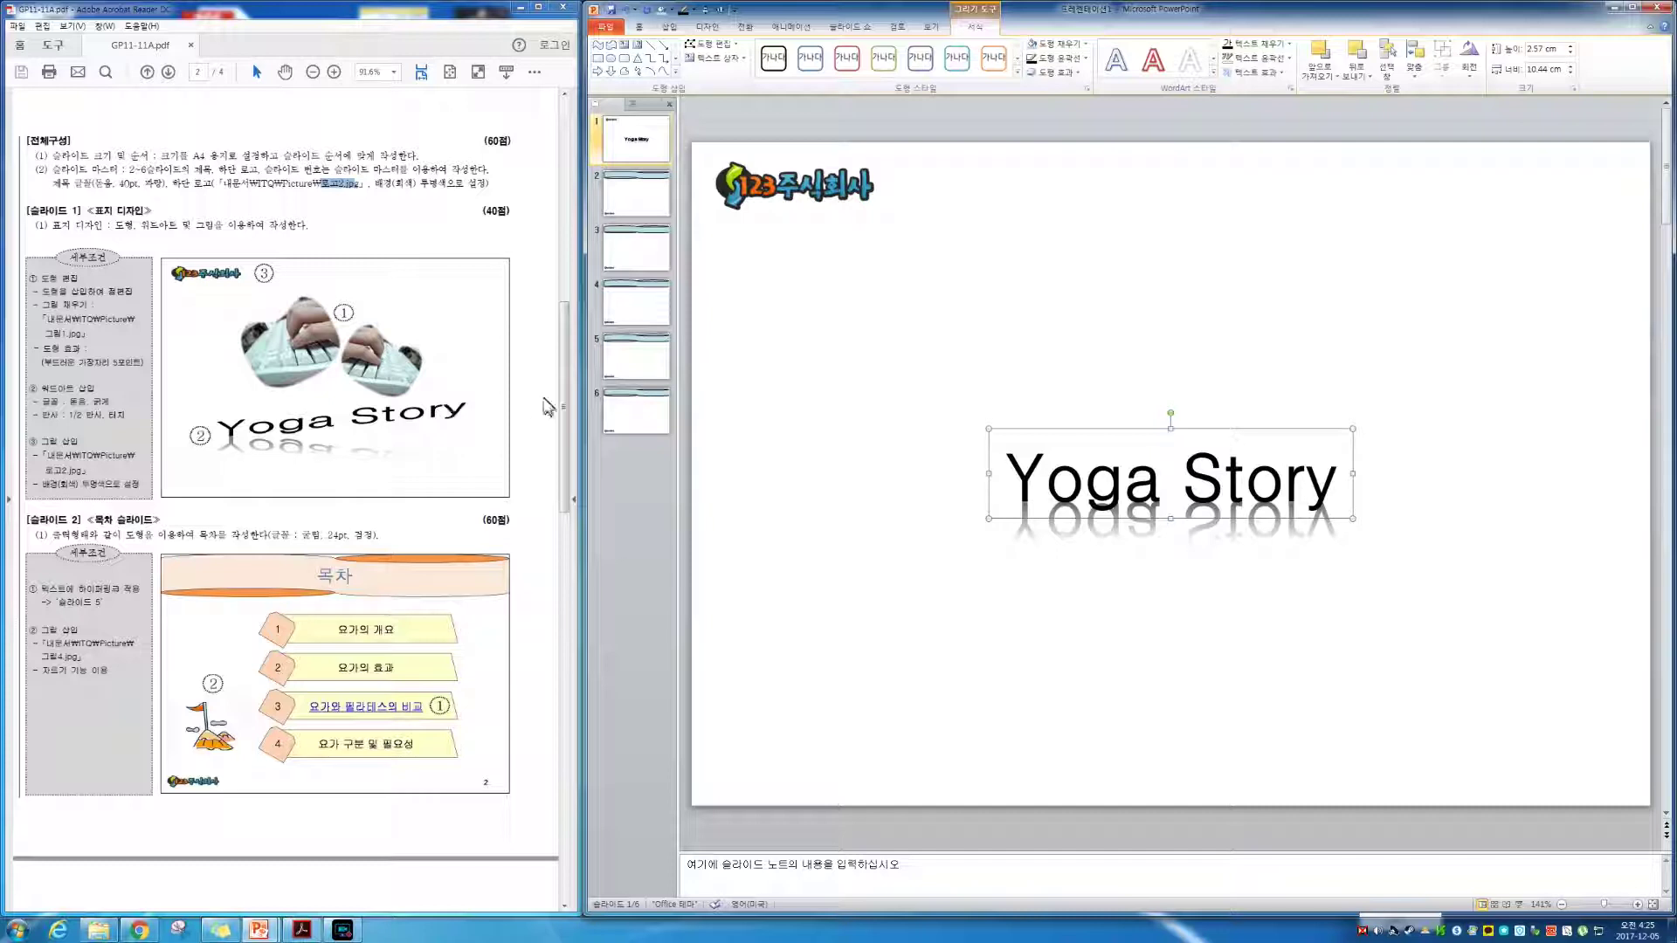
# Apply an upward-slanting transform effect to the "Yoga Story" WordArt and enlarge it around its centre to about 20.4 by 5.6 cm
pyautogui.click(1264, 73)
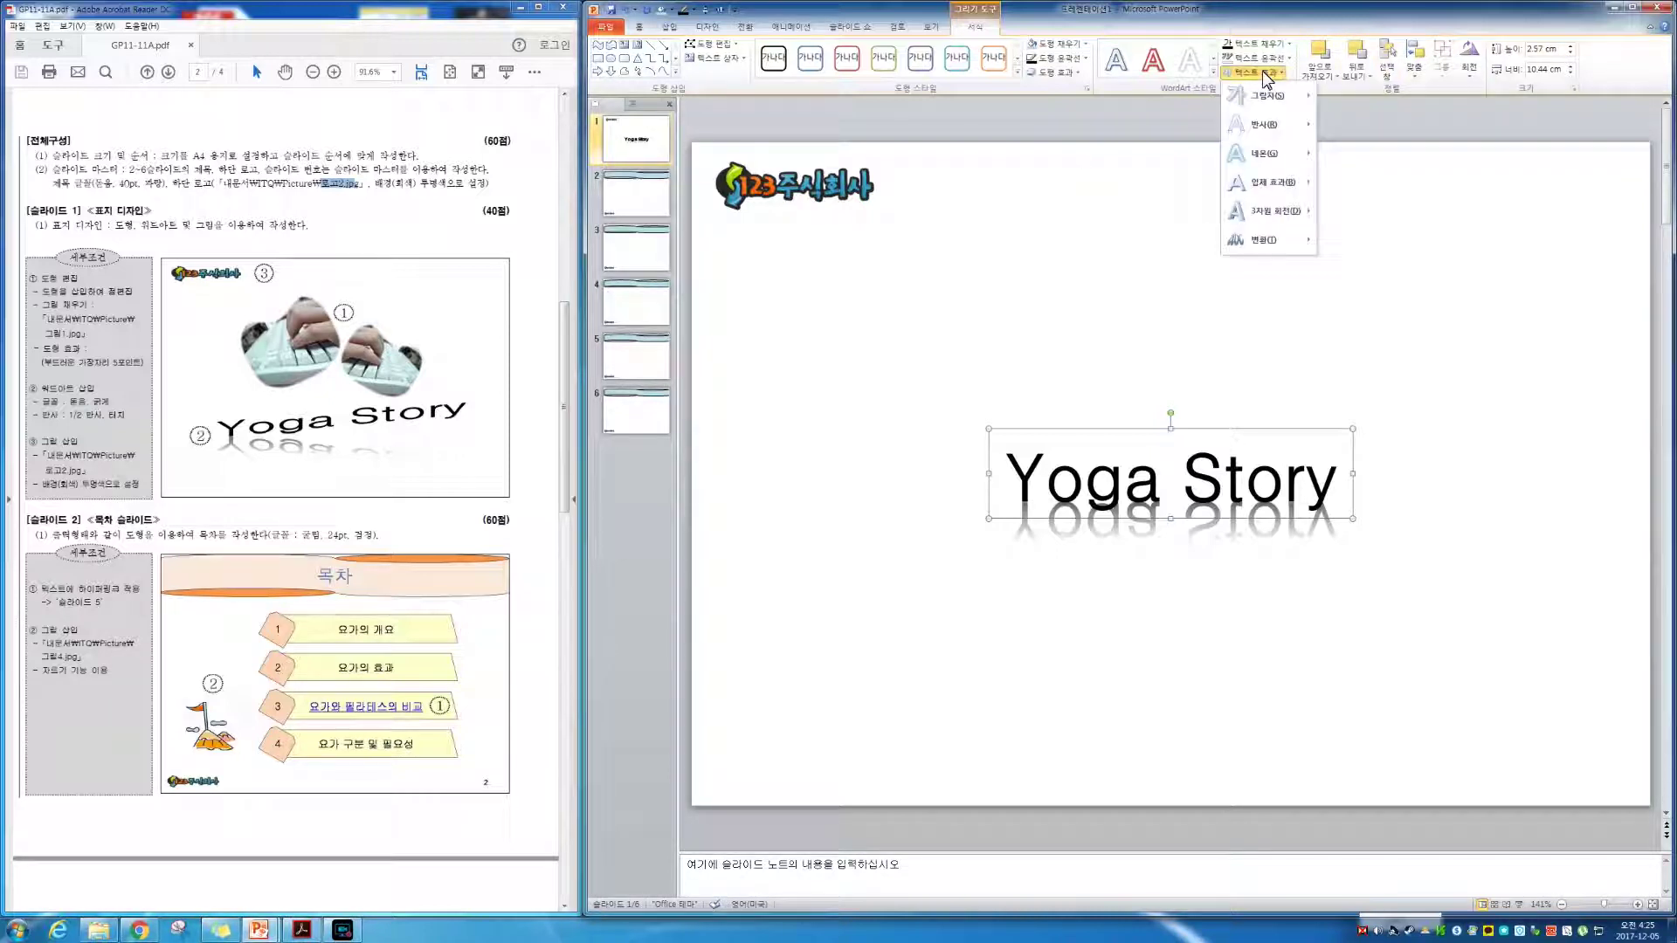
pyautogui.moveTo(1284, 237)
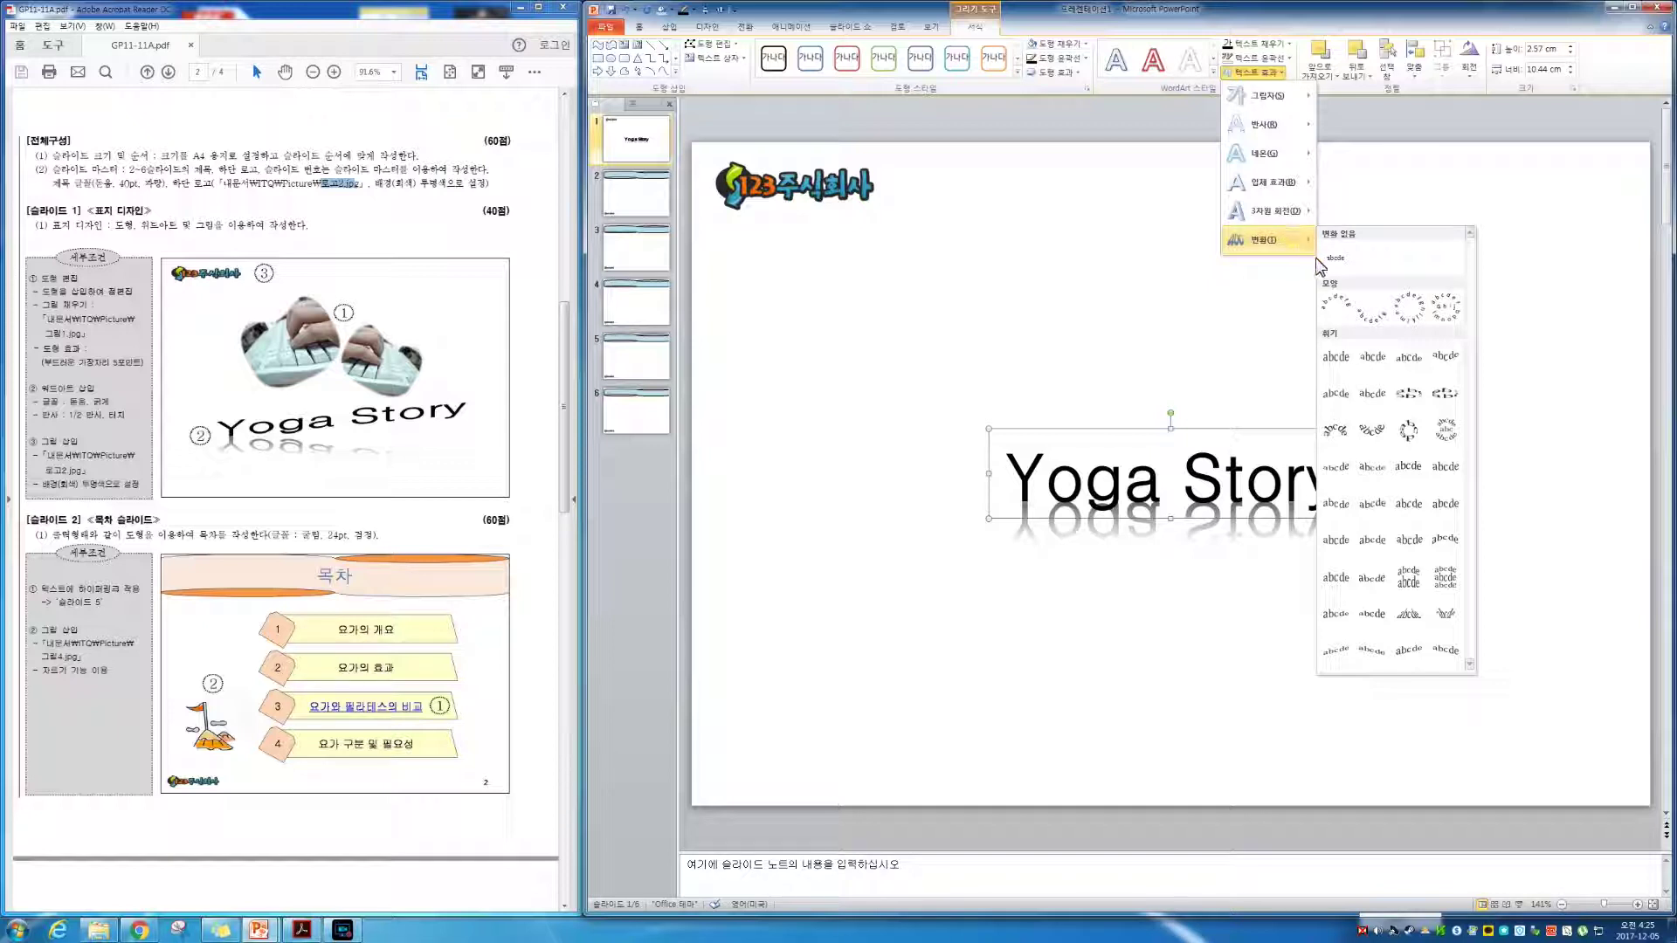
pyautogui.click(1334, 651)
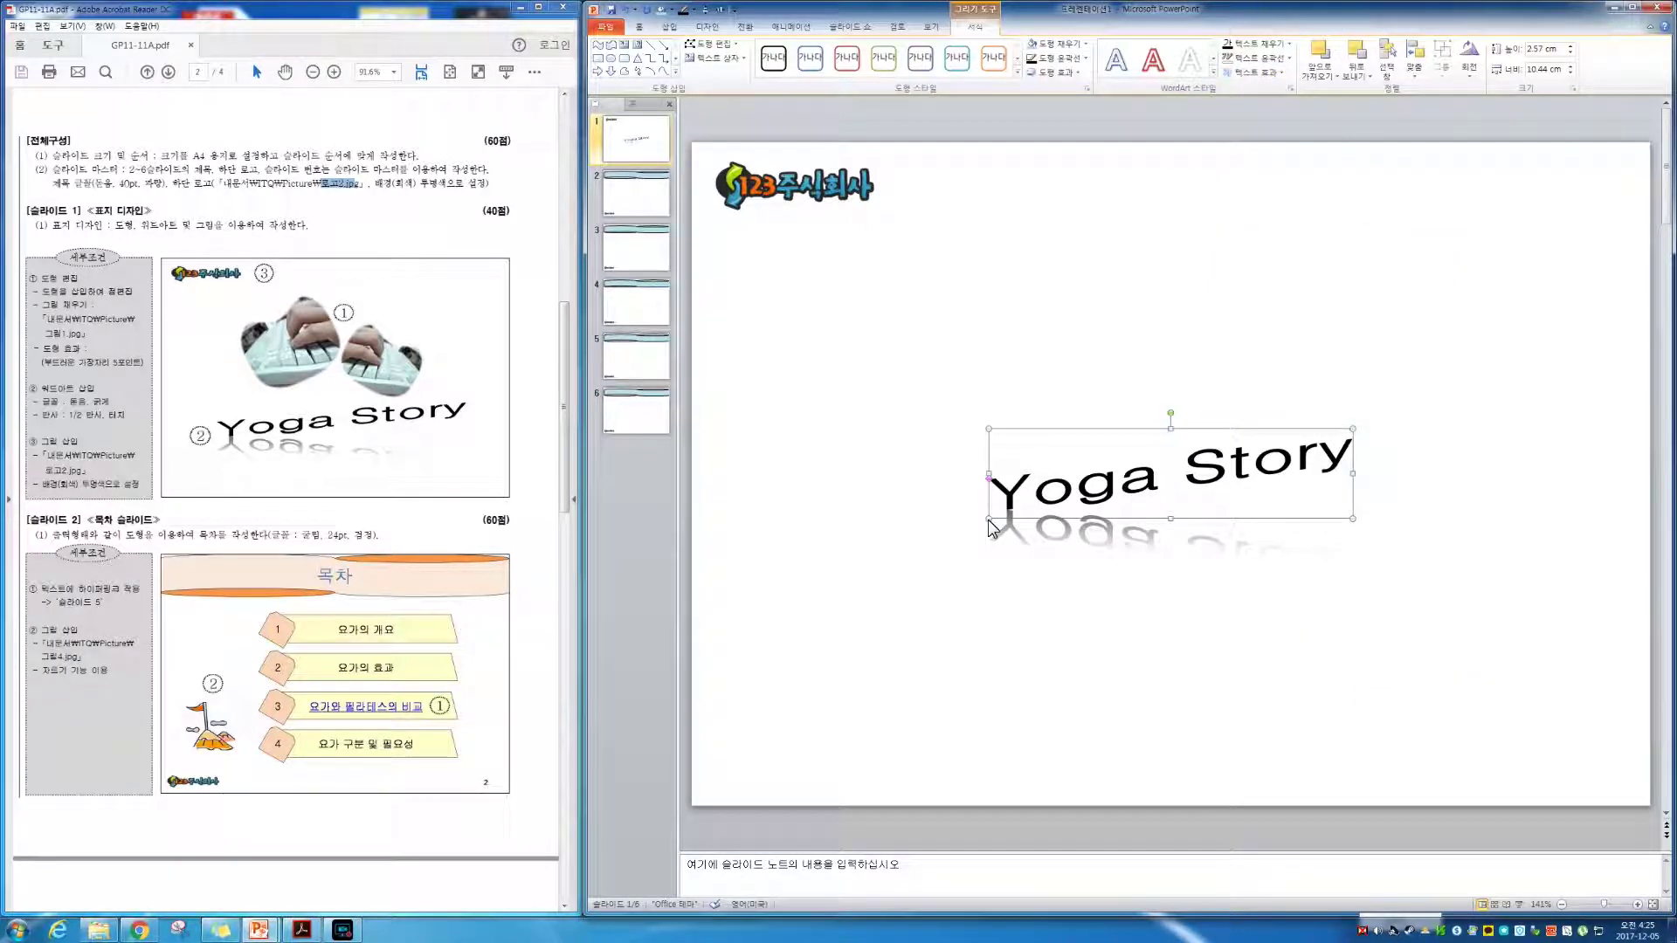
pyautogui.moveTo(989, 519); pyautogui.dragTo(815, 571)
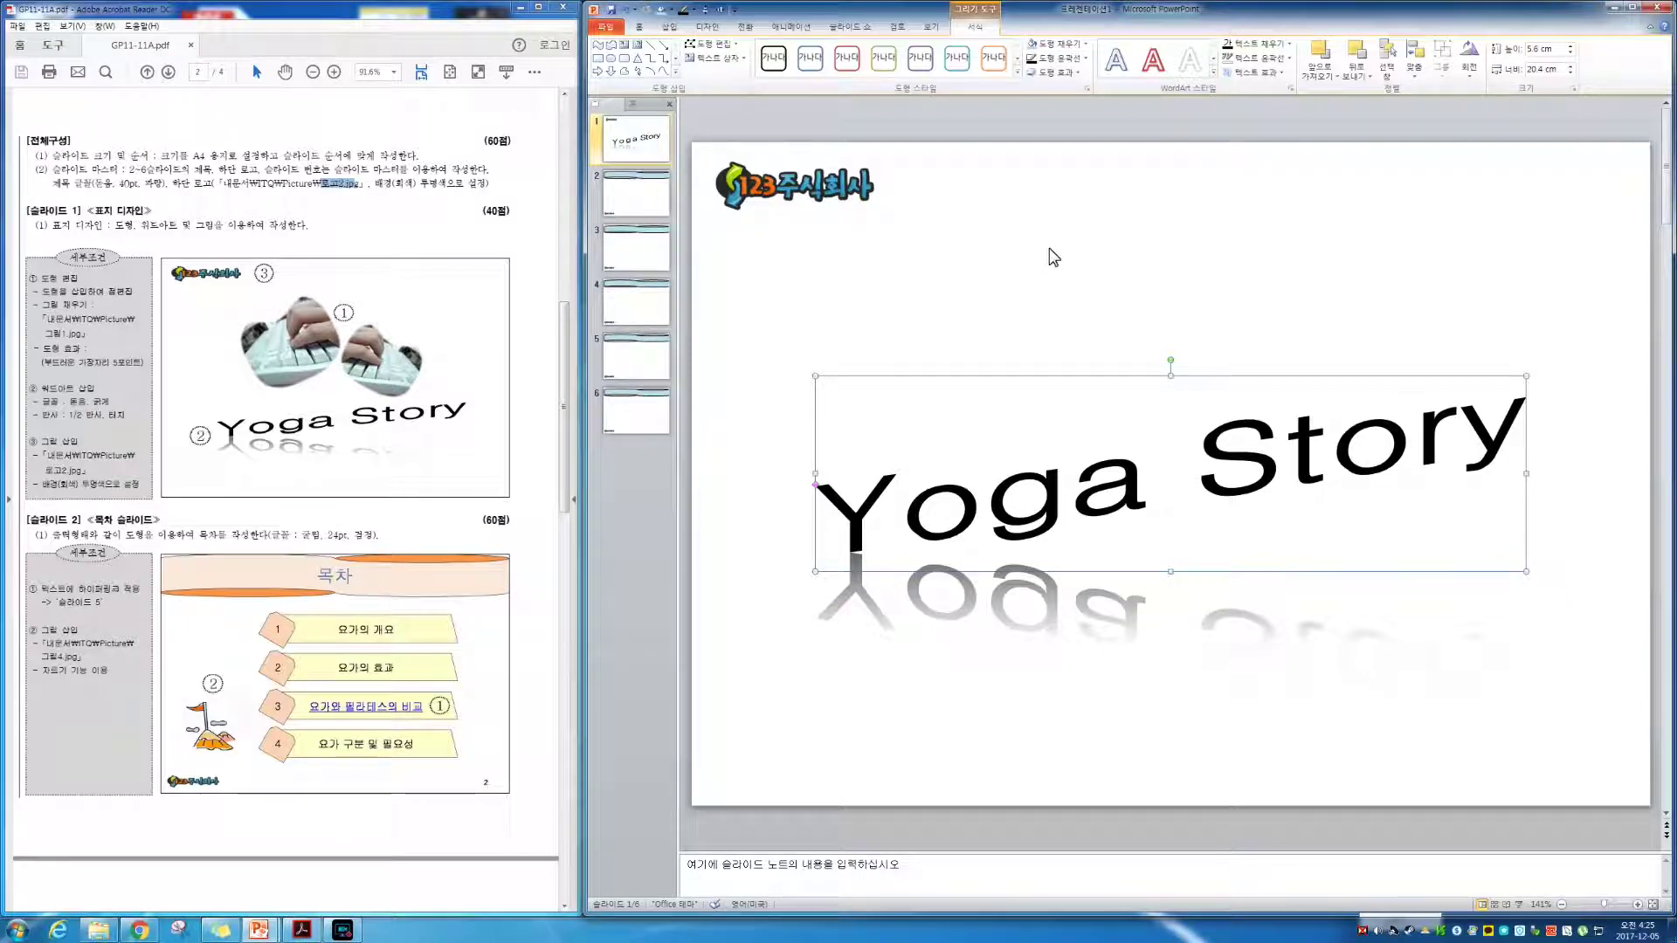
pyautogui.click(1065, 314)
# Enter "목차" as the title of slide 2
pyautogui.moveTo(560, 384); pyautogui.dragTo(560, 475)
pyautogui.click(657, 202)
pyautogui.click(1541, 186)
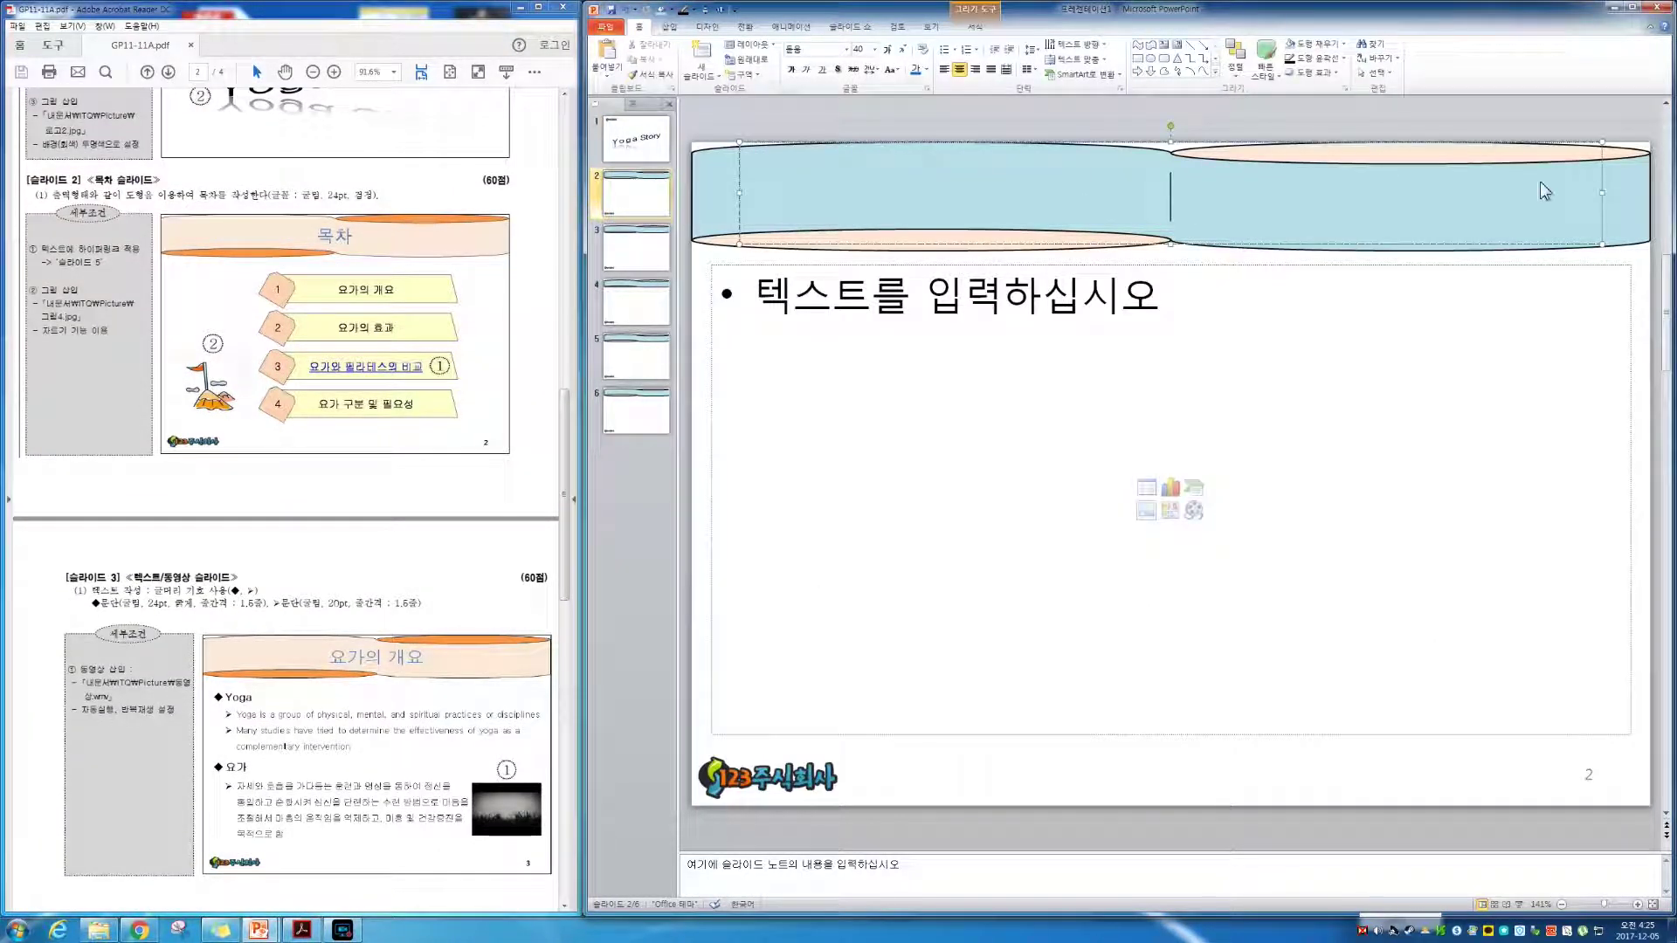
pyautogui.write('목차')
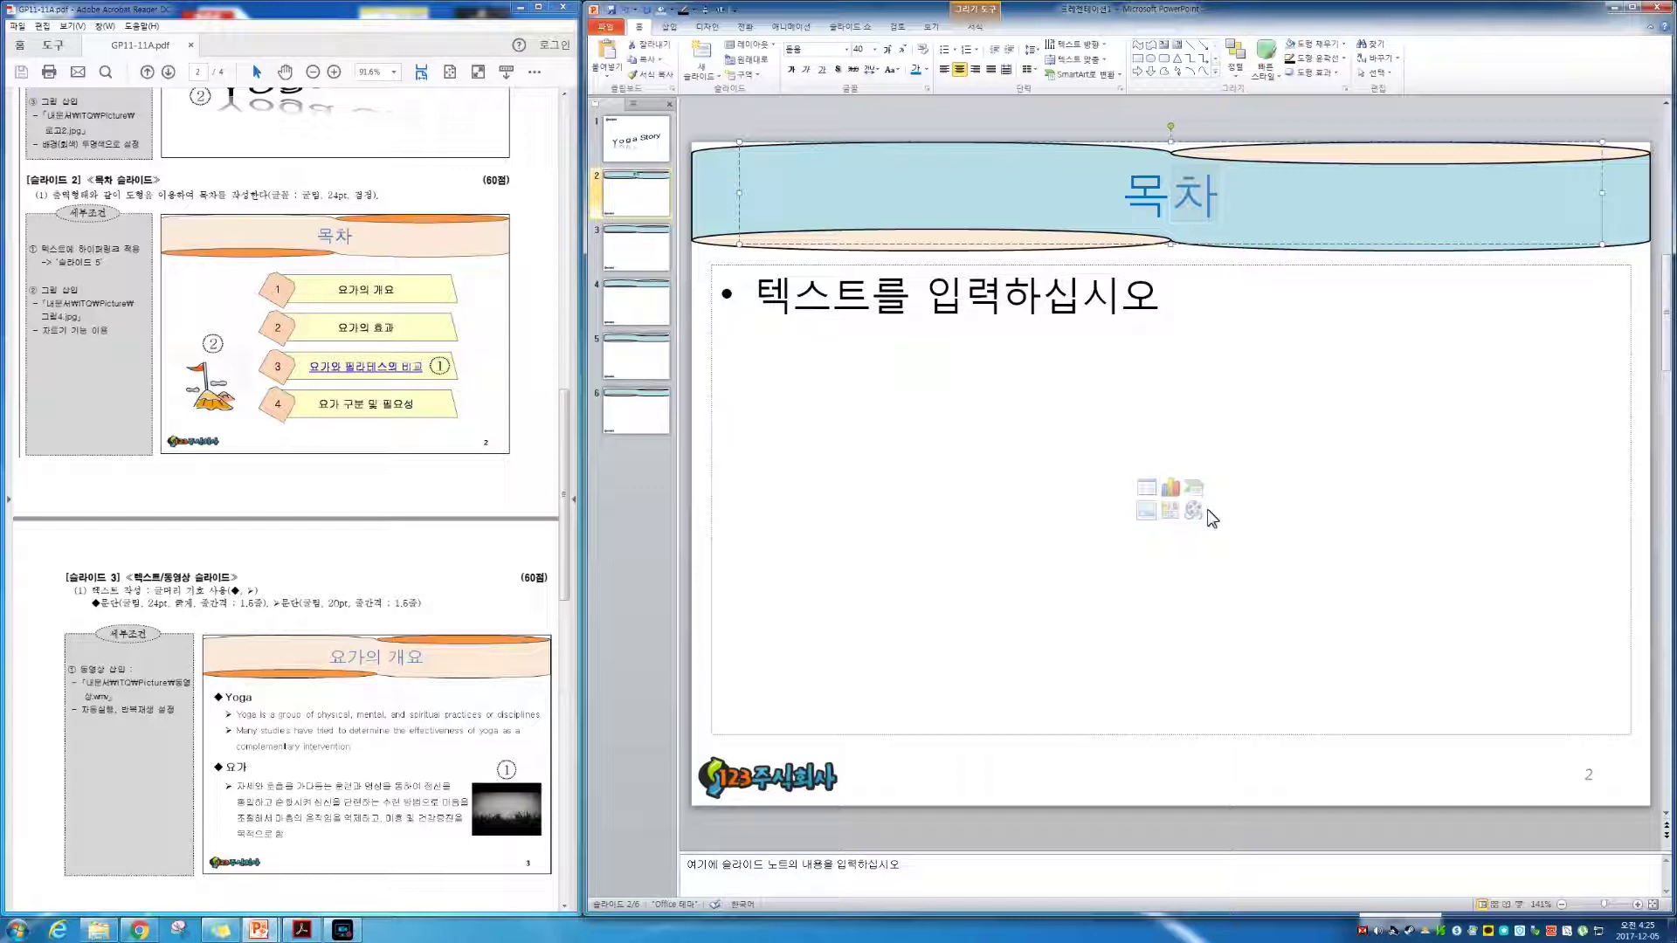
# Insert the 그림4 picture from the ITQ 그림 folder into the content placeholder of slide 2
pyautogui.click(1171, 554)
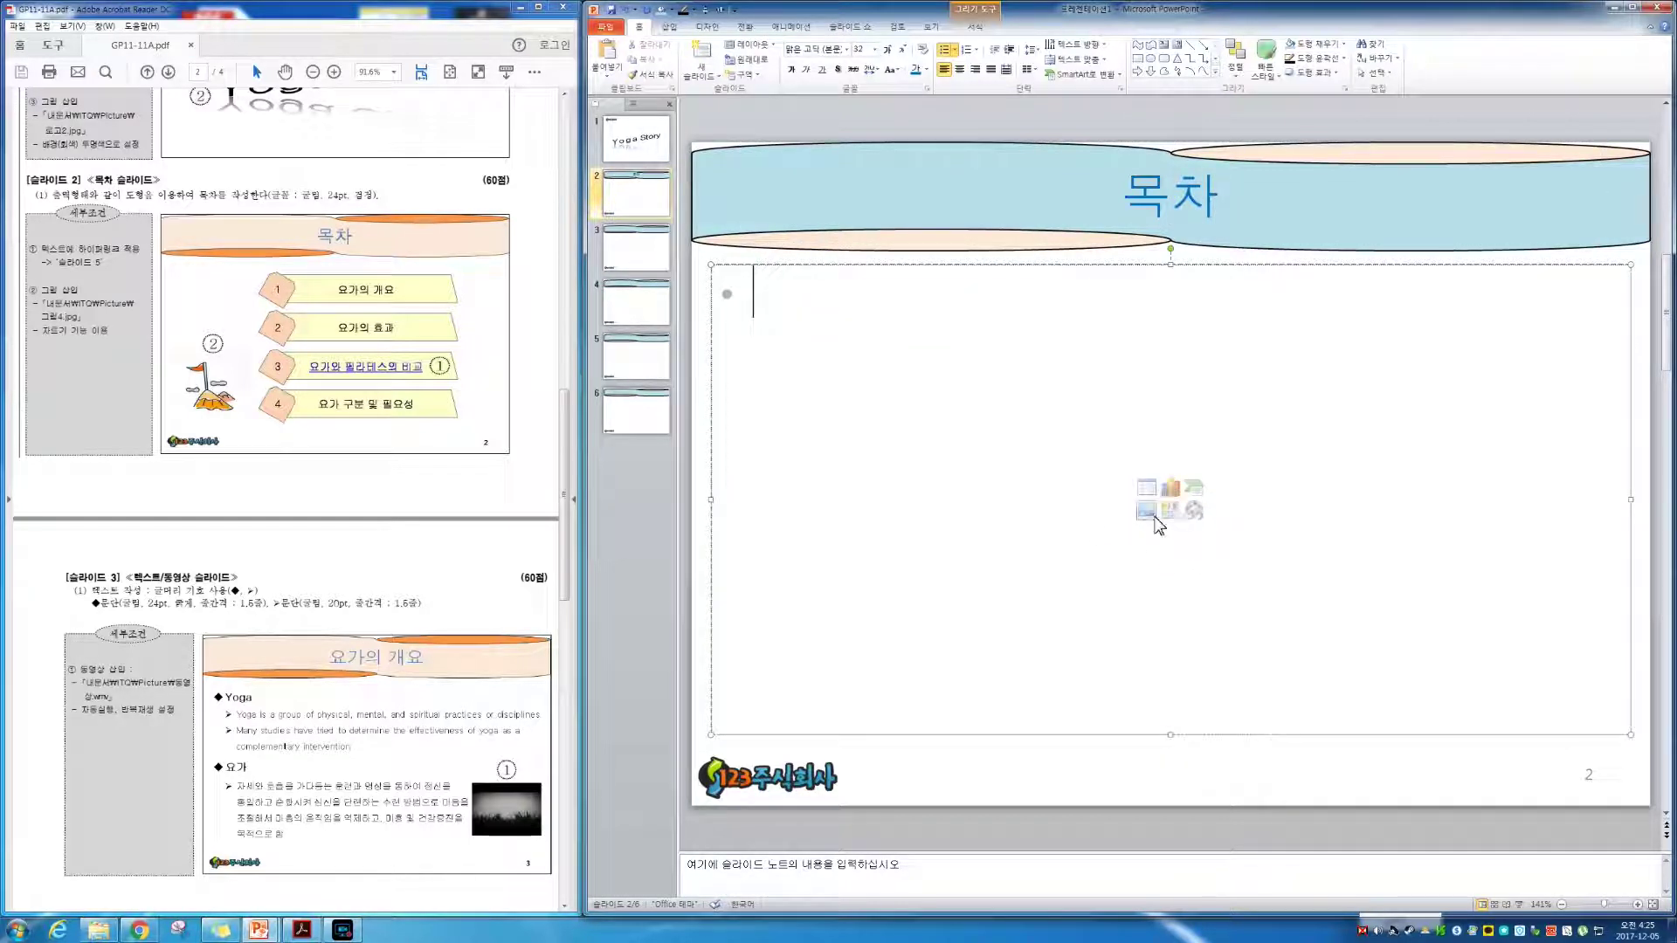
pyautogui.click(1147, 517)
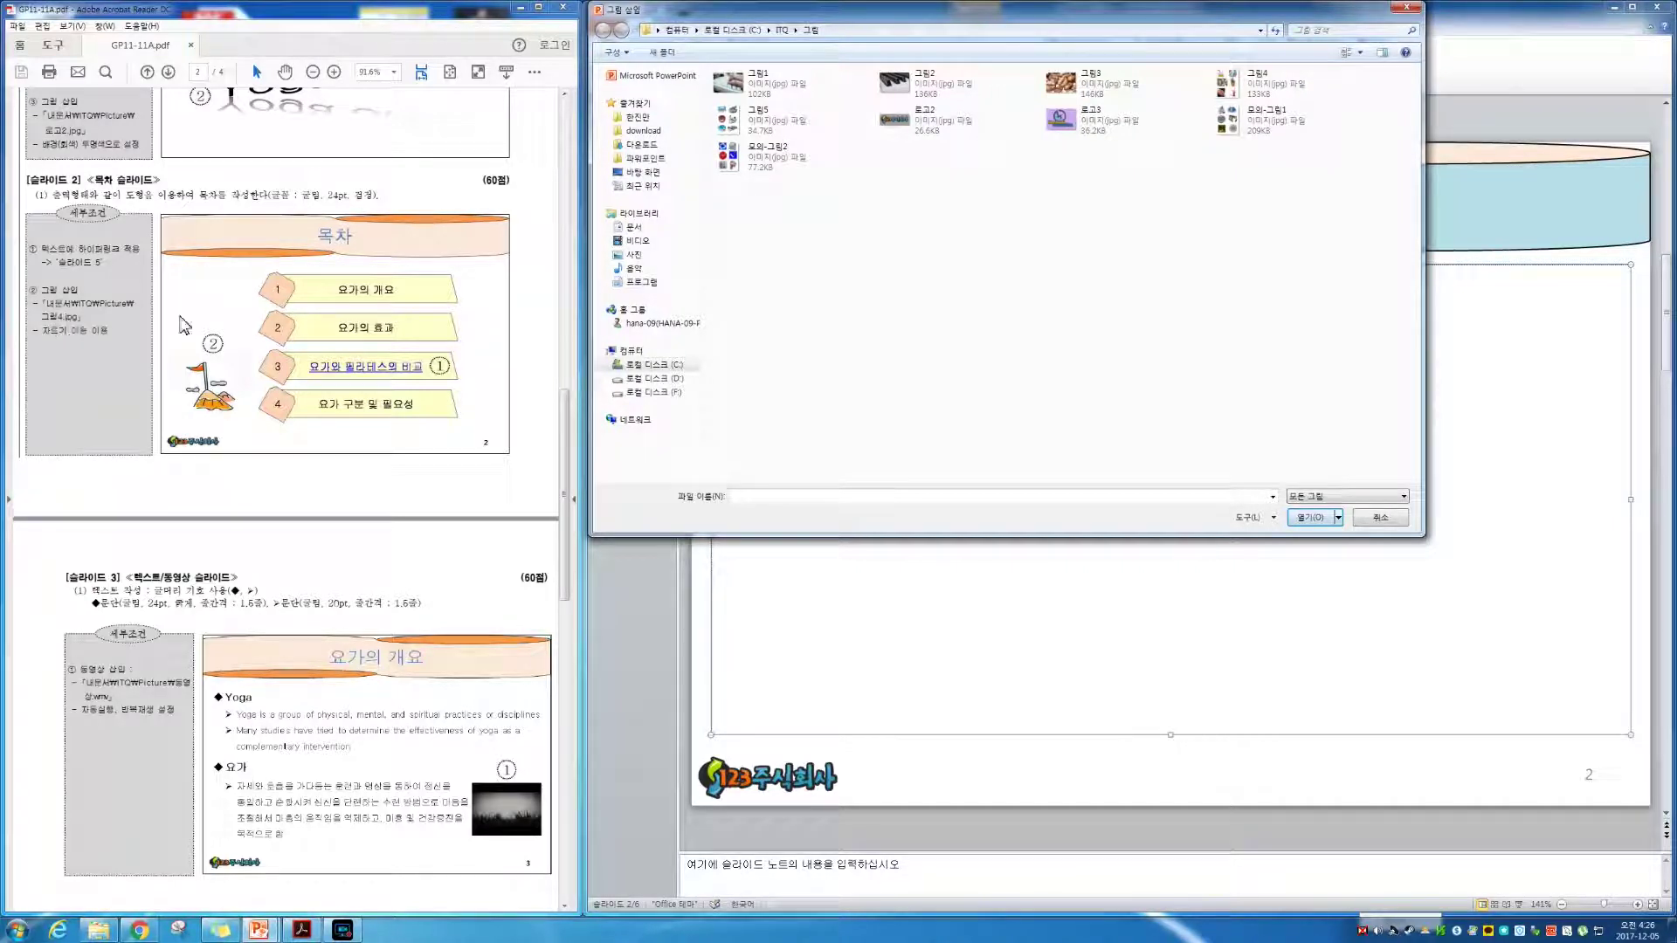
pyautogui.doubleClick(1281, 93)
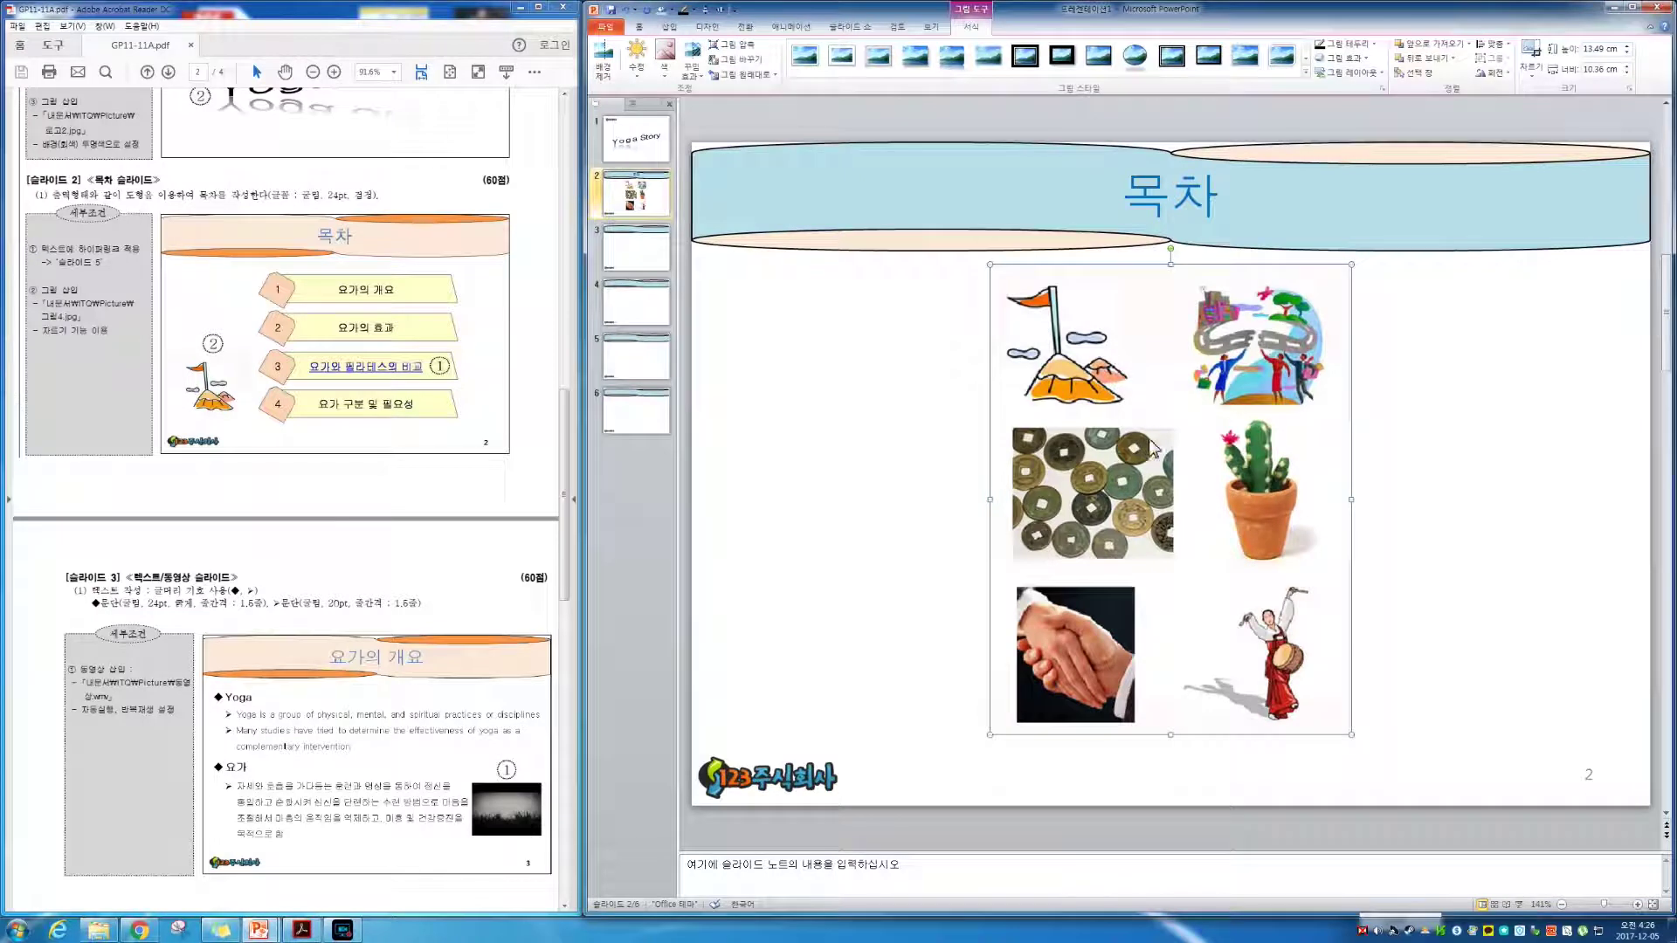
# Crop the inserted picture to the flag-on-mountain drawing, about 4.5 by 4.3 cm, and move it just above the logo on slide 2
pyautogui.click(1537, 51)
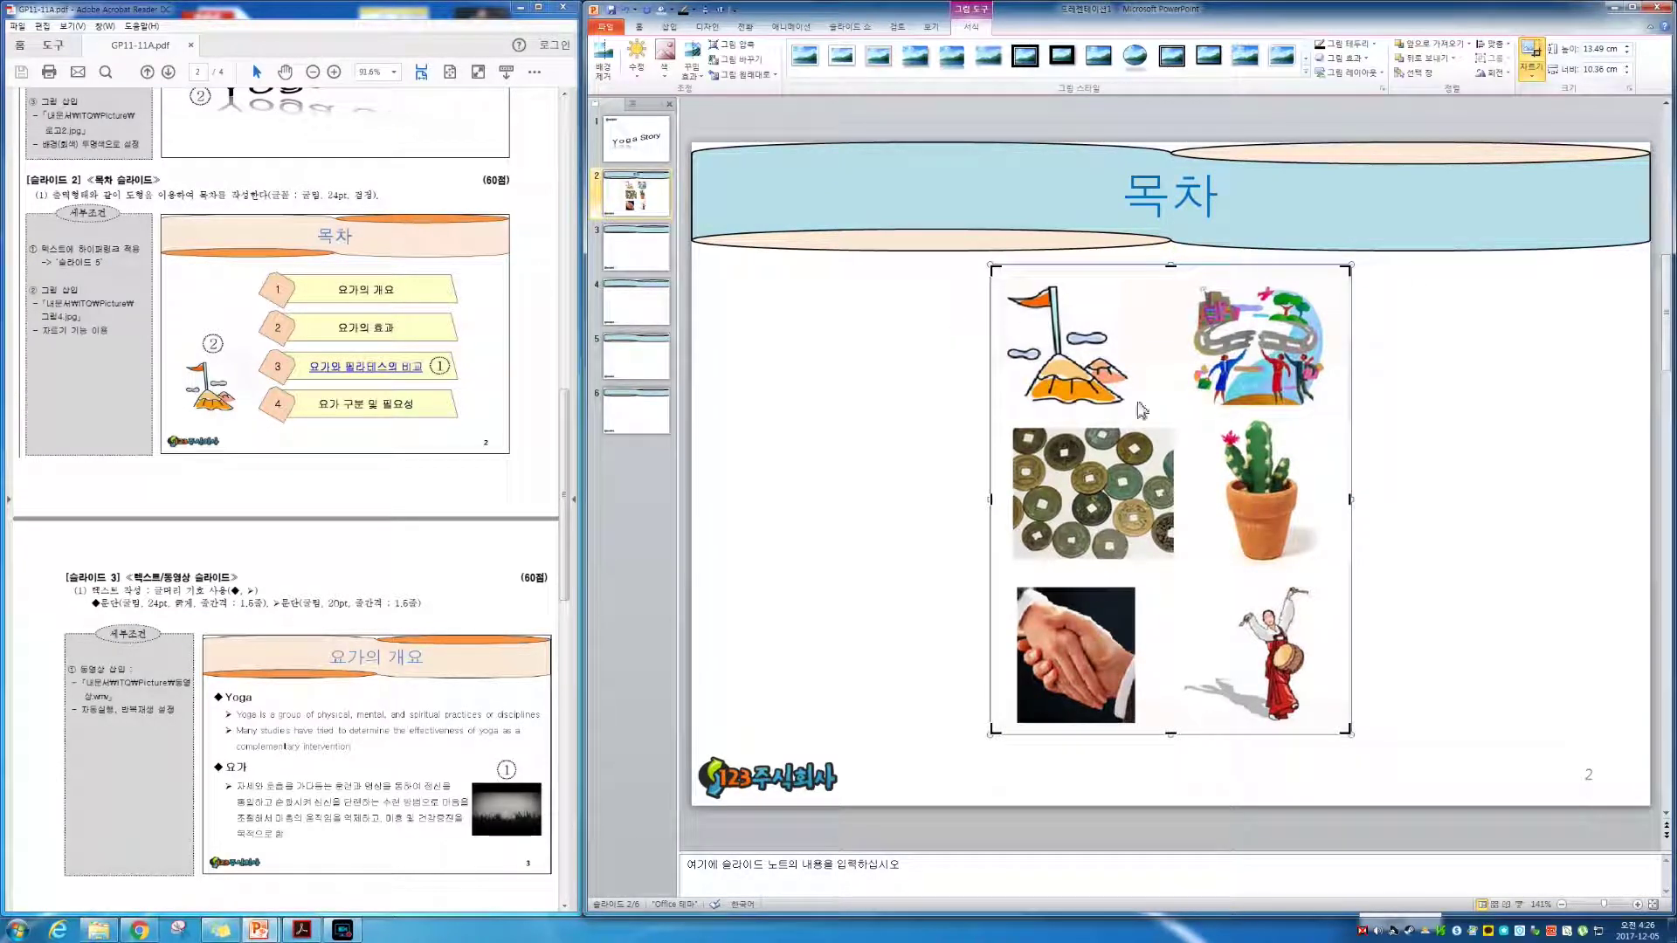
pyautogui.moveTo(1326, 704); pyautogui.dragTo(1145, 413)
pyautogui.click(1415, 374)
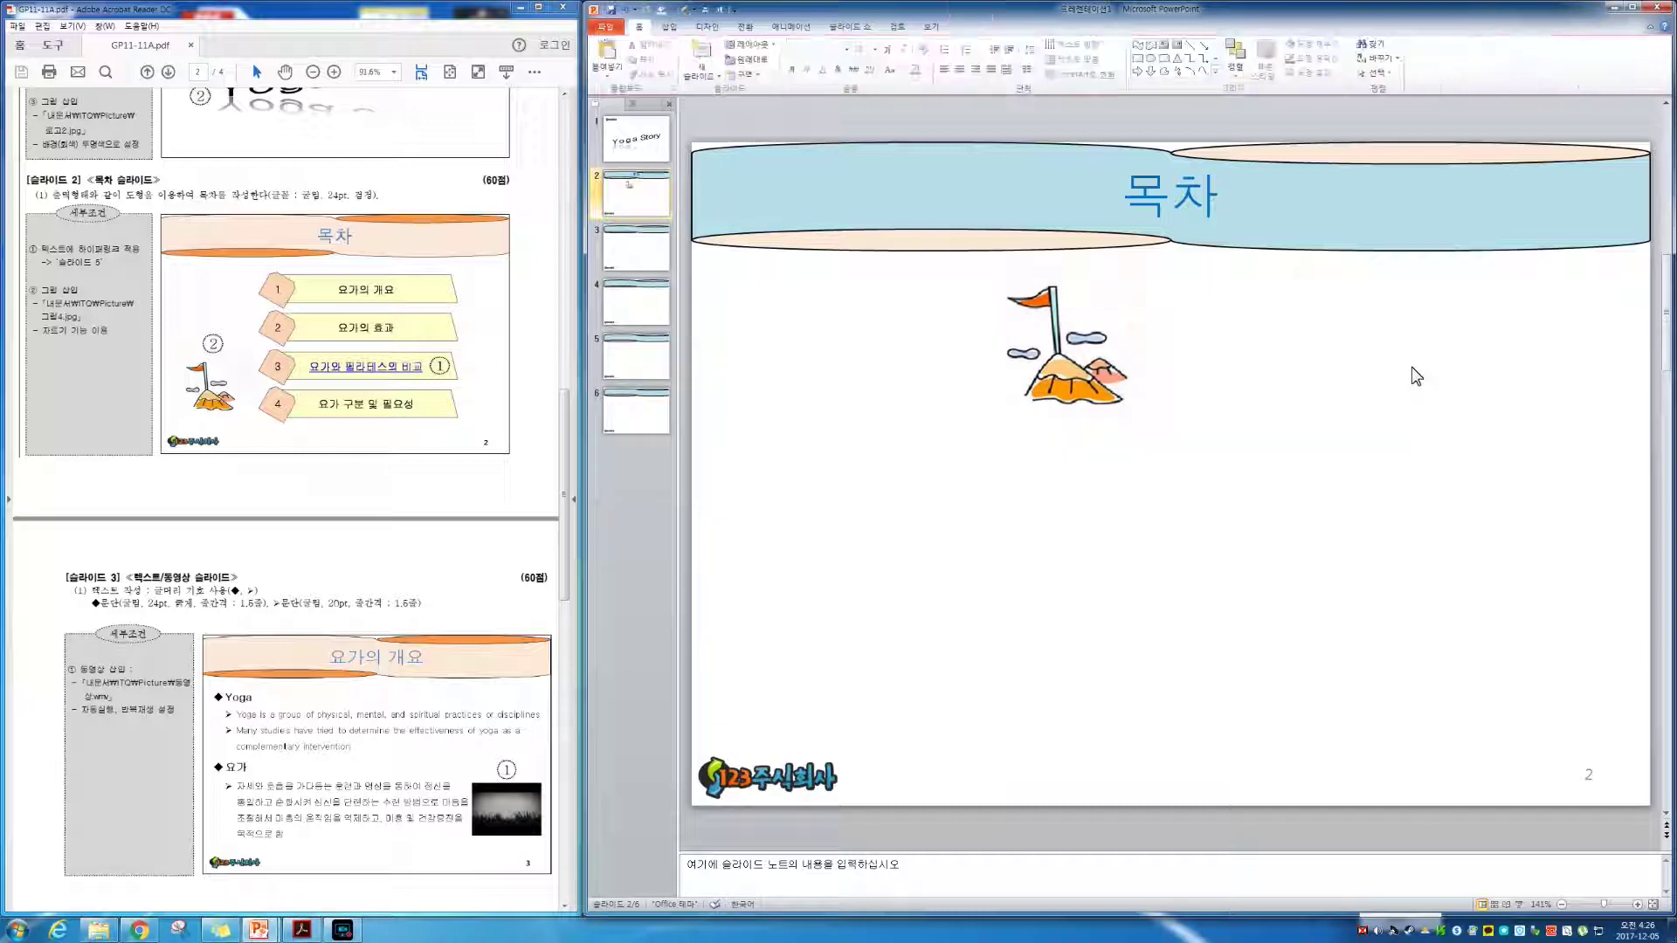
pyautogui.moveTo(1081, 365); pyautogui.dragTo(808, 661)
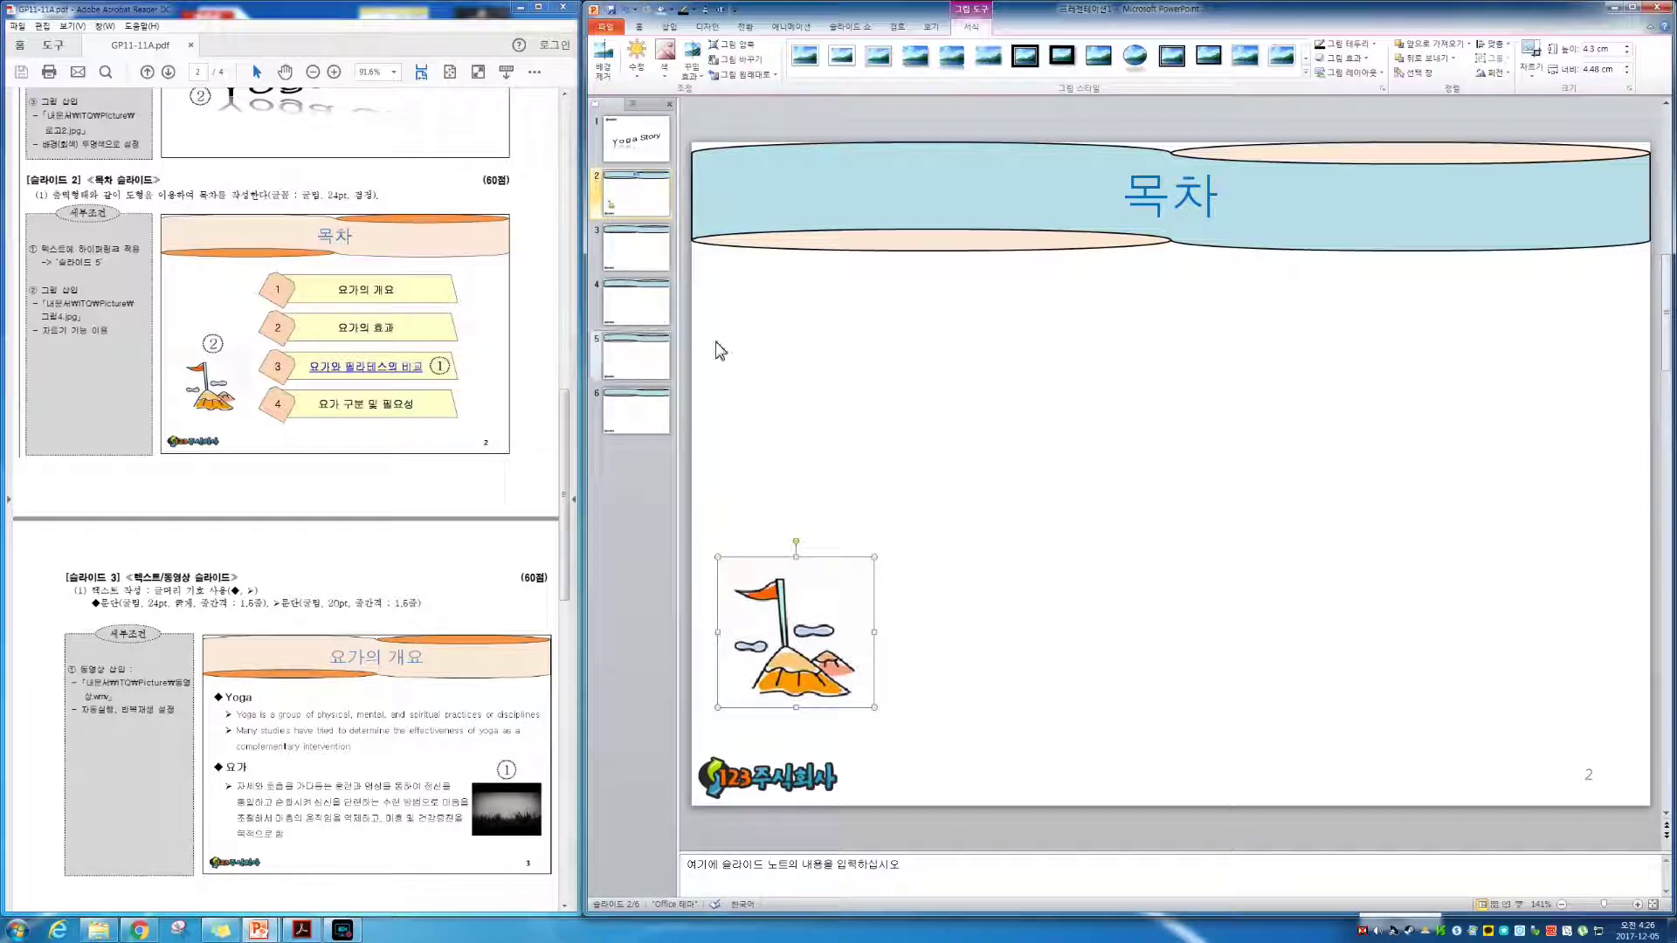
pyautogui.click(826, 344)
# Start drawing a trapezoid from the basic shapes on slide 2
pyautogui.click(668, 27)
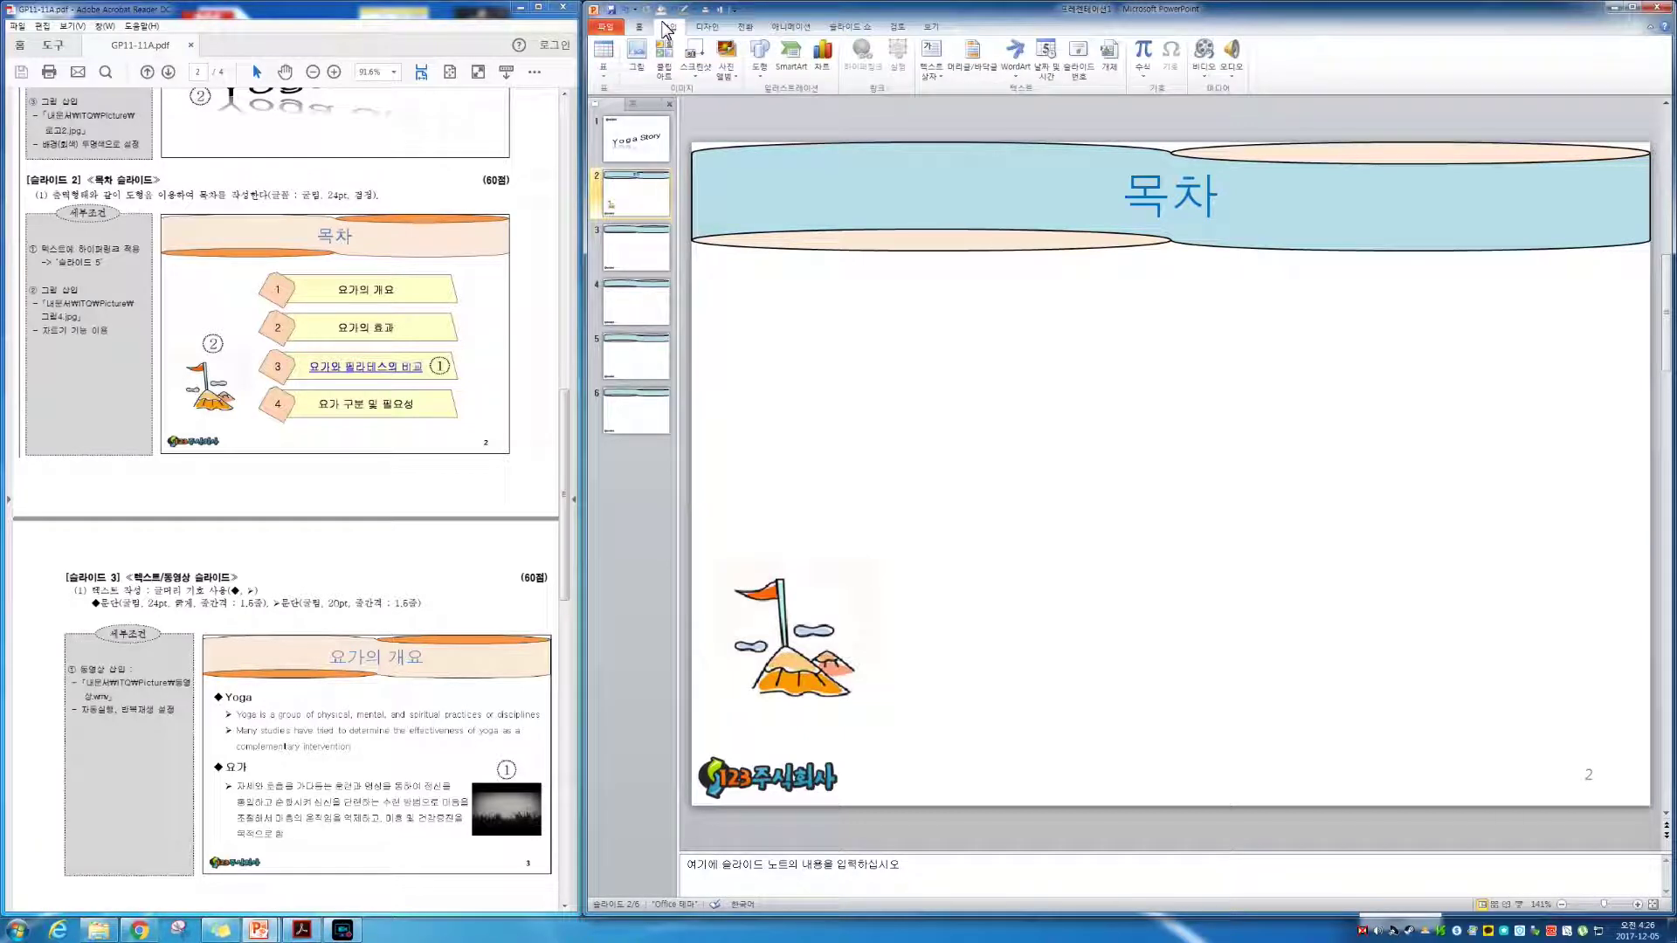
pyautogui.click(760, 57)
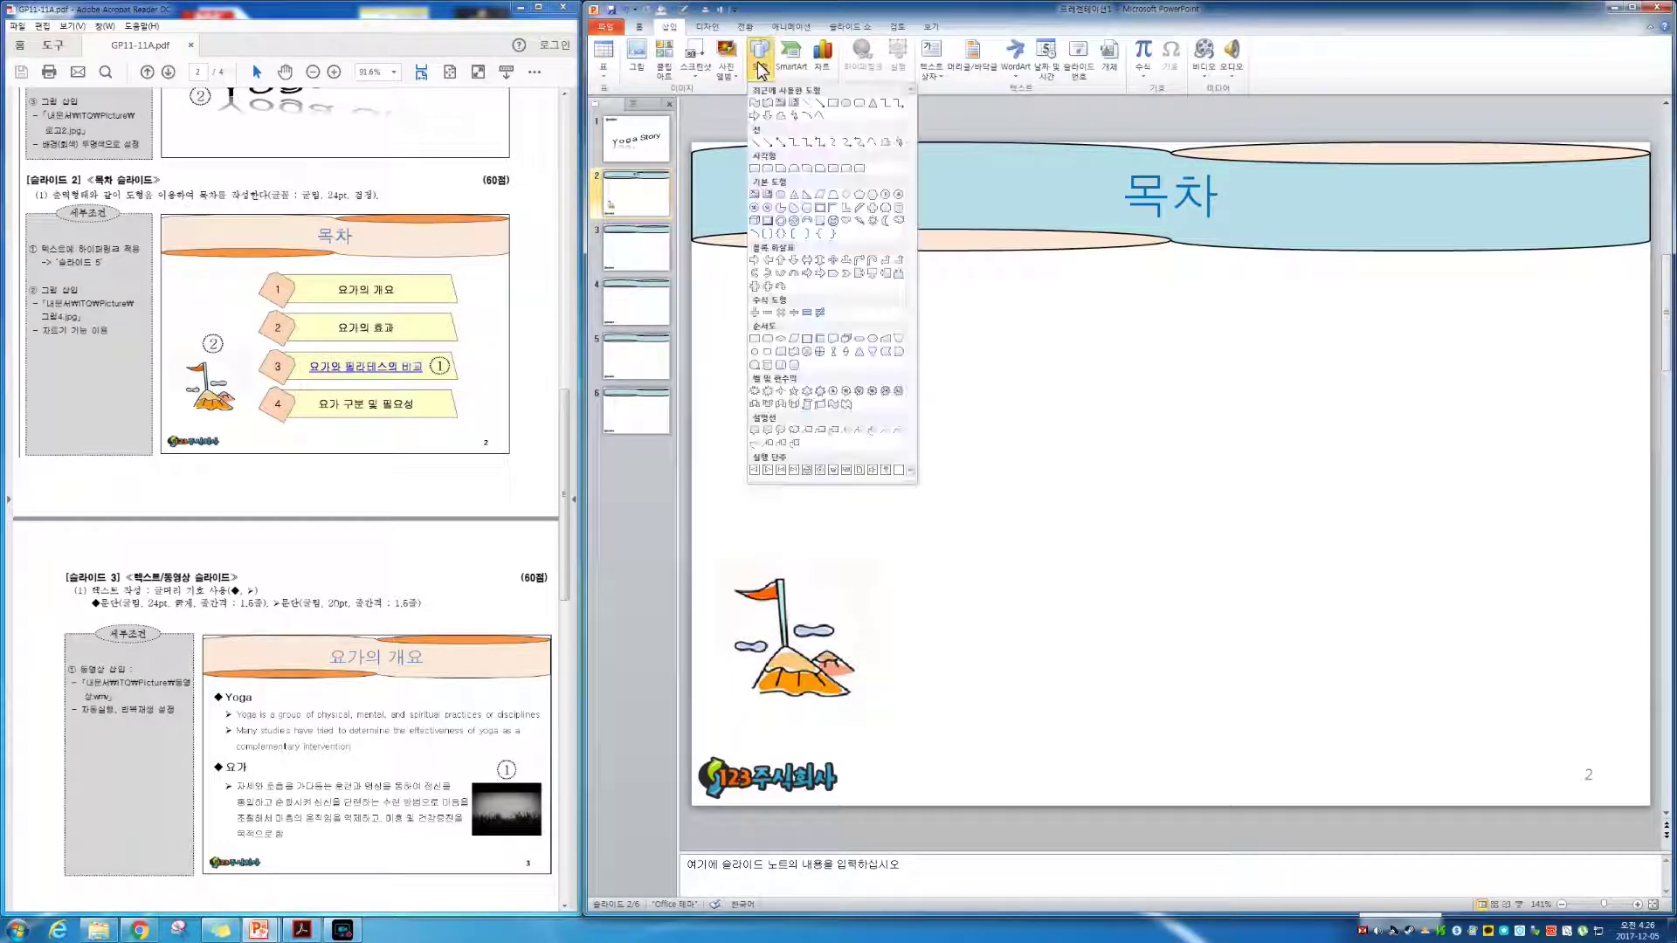
pyautogui.click(833, 197)
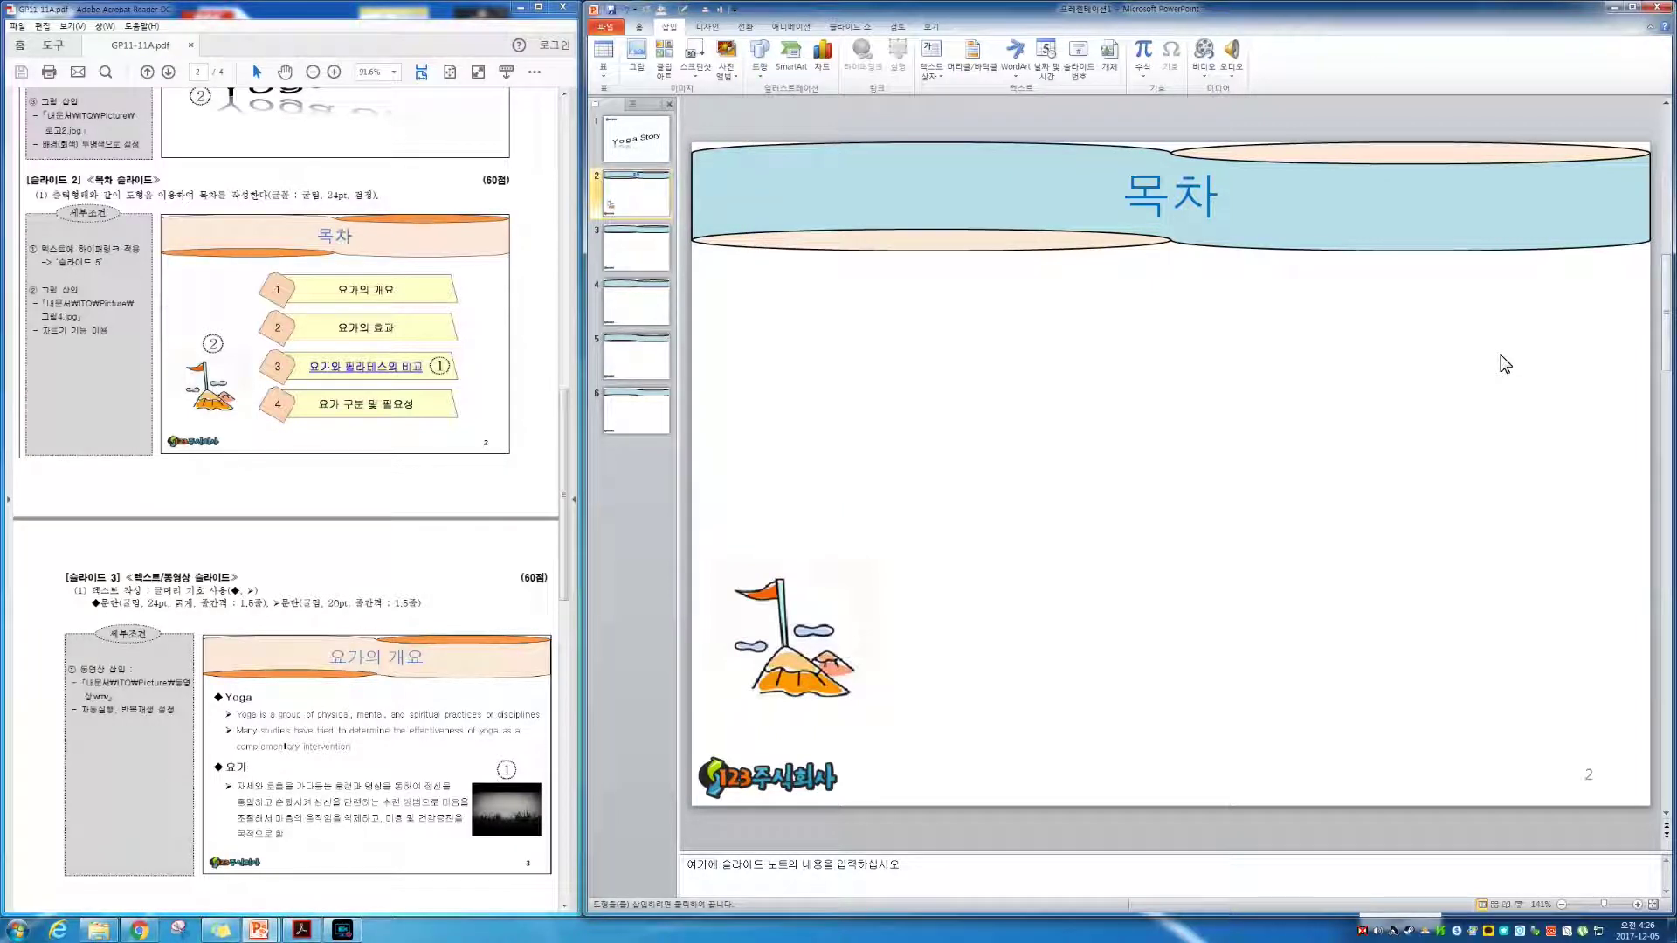